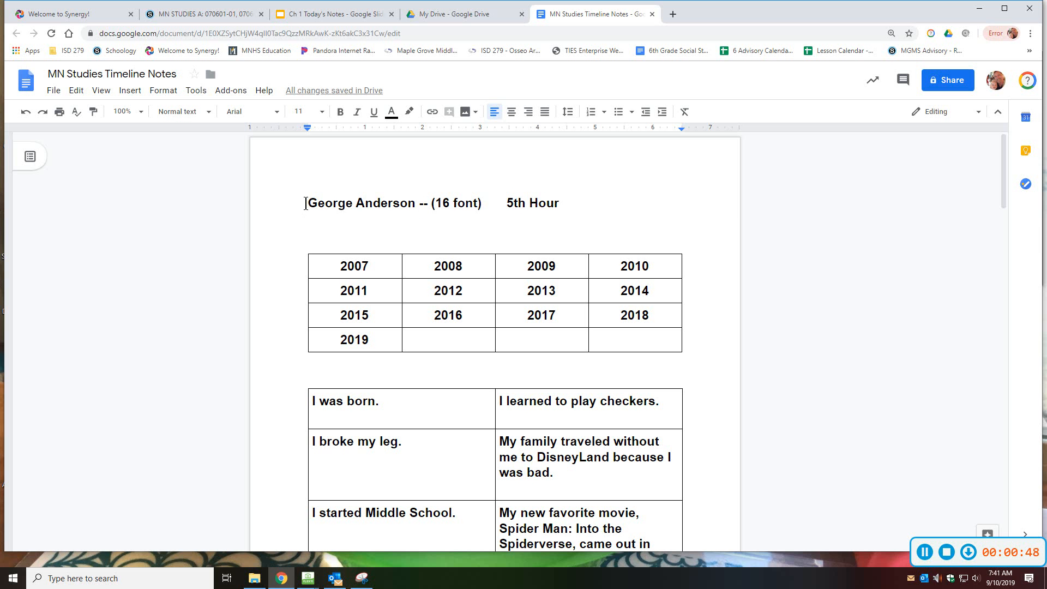
- Examine the heading, year table and life-events table in each version of the timeline notes
drag(305, 203, 411, 203)
double_click(445, 203)
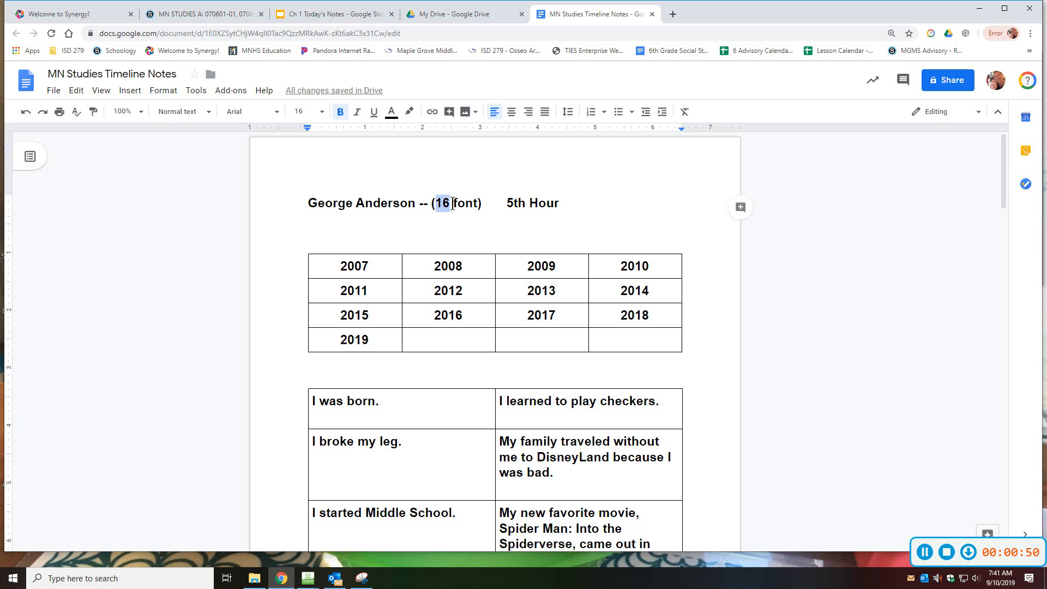
click(597, 221)
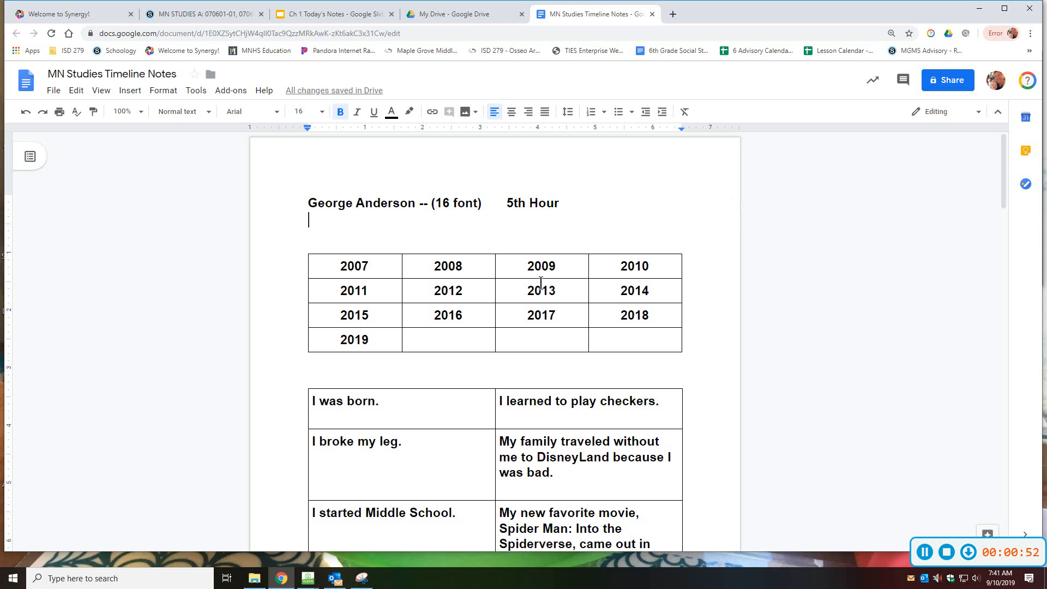
scroll(540, 282, down, 1)
drag(471, 255, 483, 257)
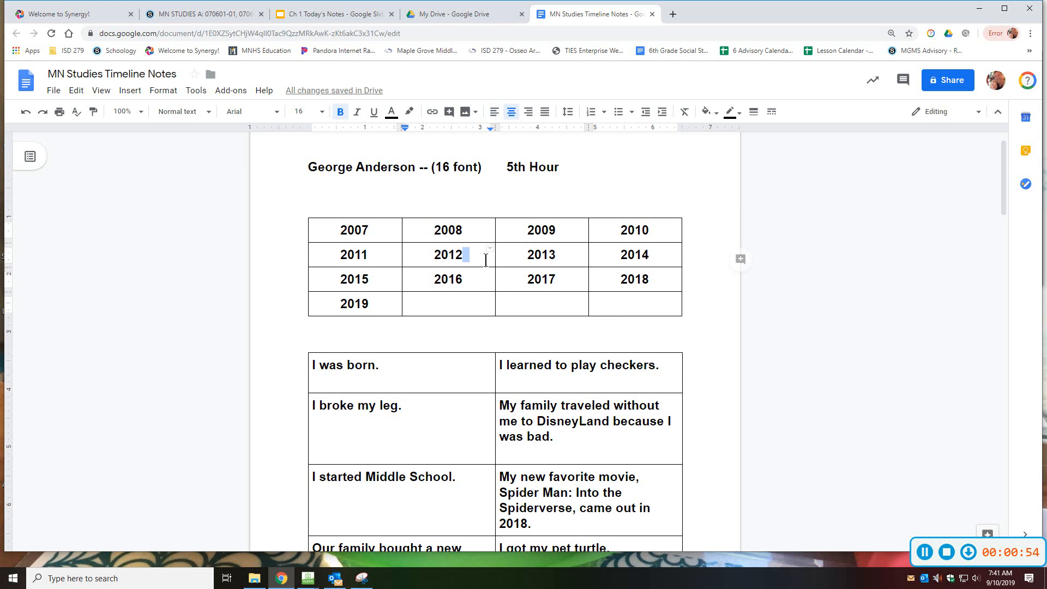
scroll(477, 274, down, 6)
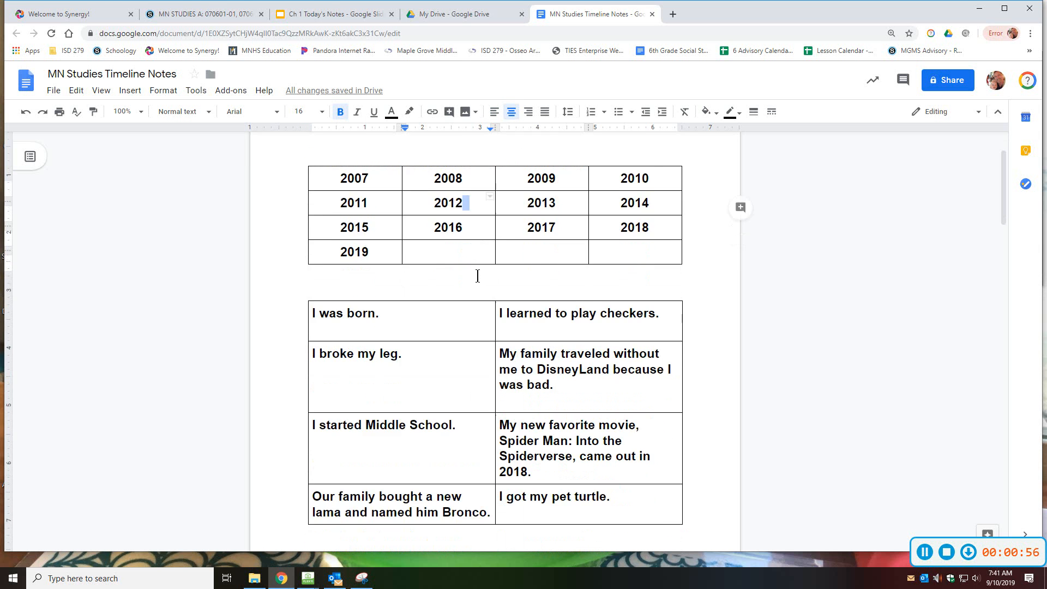
scroll(473, 279, down, 3)
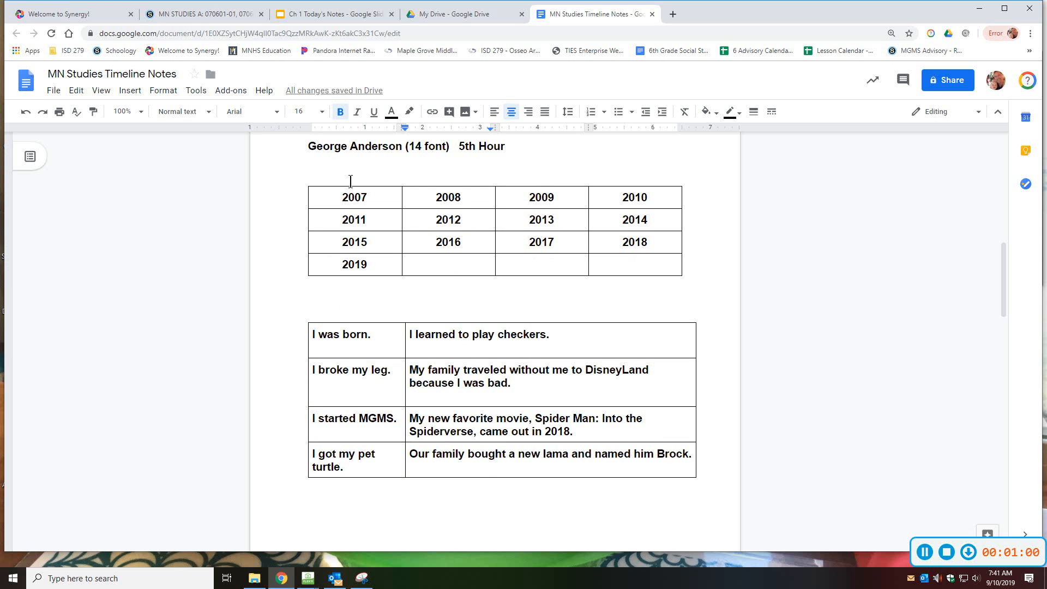
click(355, 198)
scroll(479, 381, down, 5)
scroll(503, 386, down, 3)
click(447, 337)
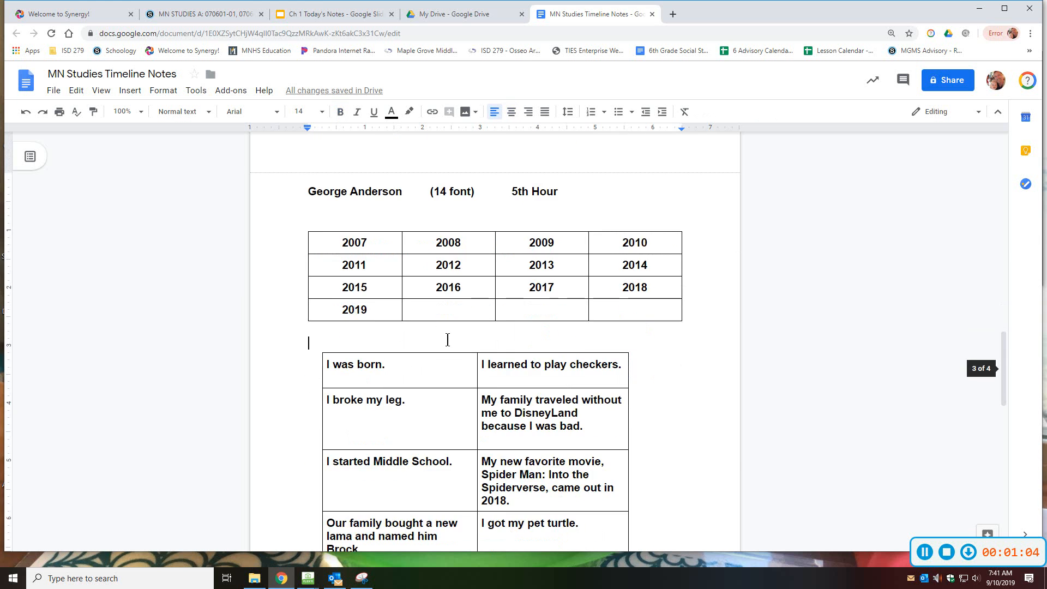
scroll(447, 339, down, 4)
scroll(447, 339, up, 20)
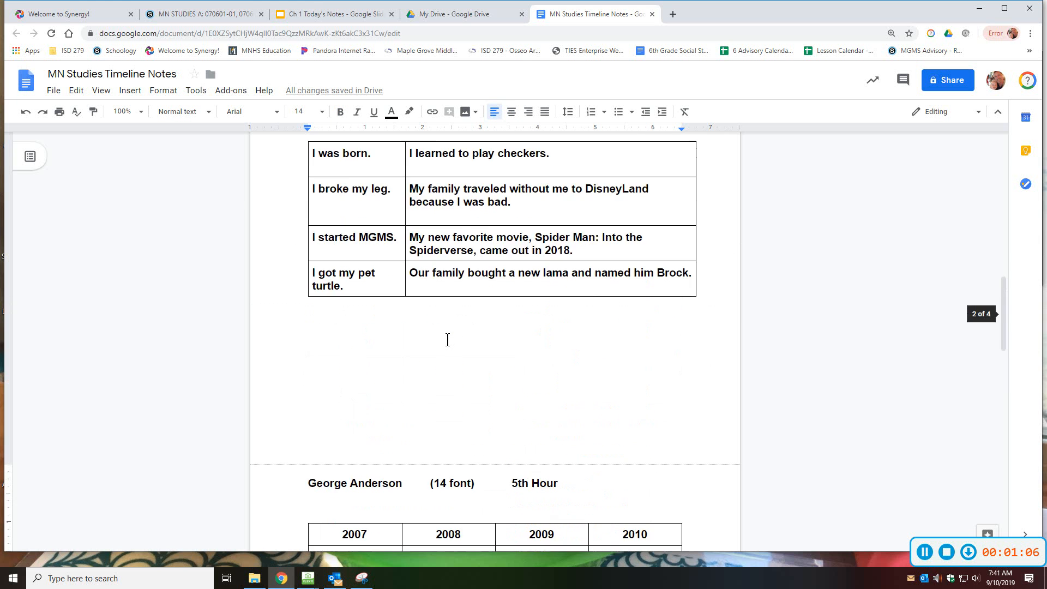
scroll(448, 340, up, 3)
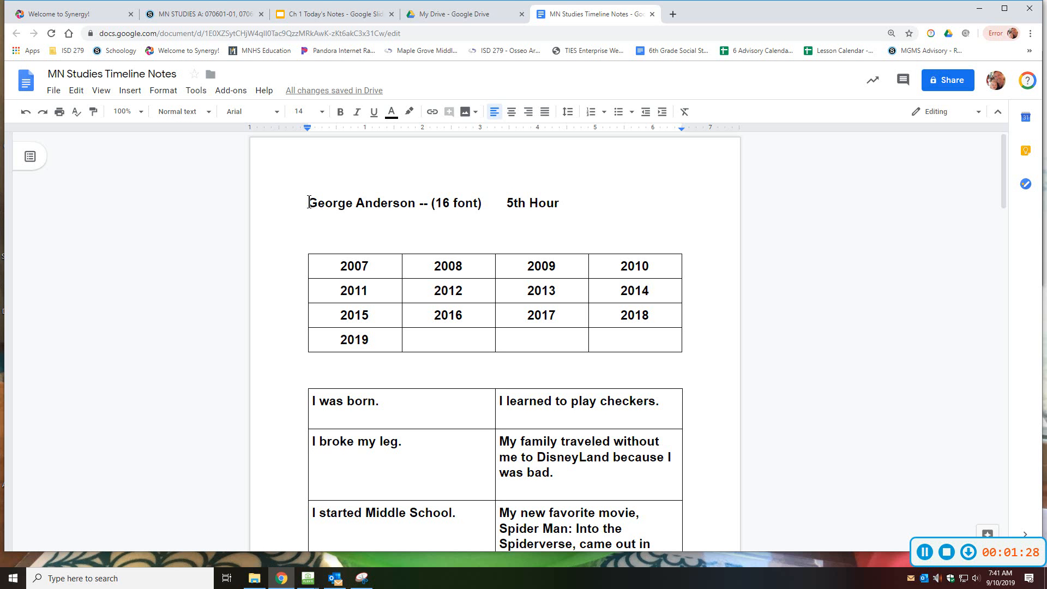
- Try deleting the student's name from the first page's heading and restore it
drag(309, 202, 416, 206)
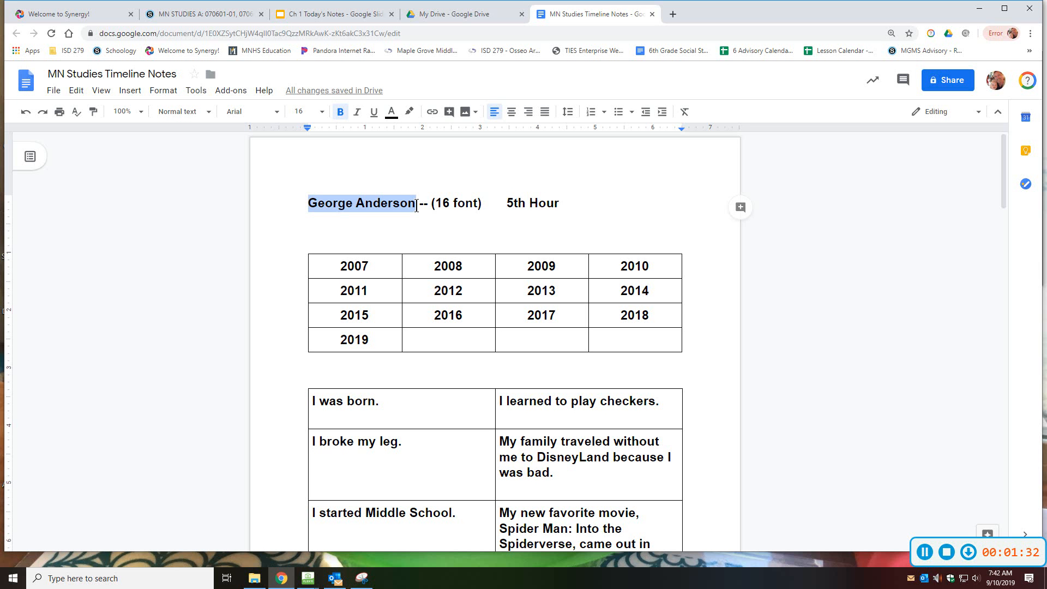
key(BackSpace)
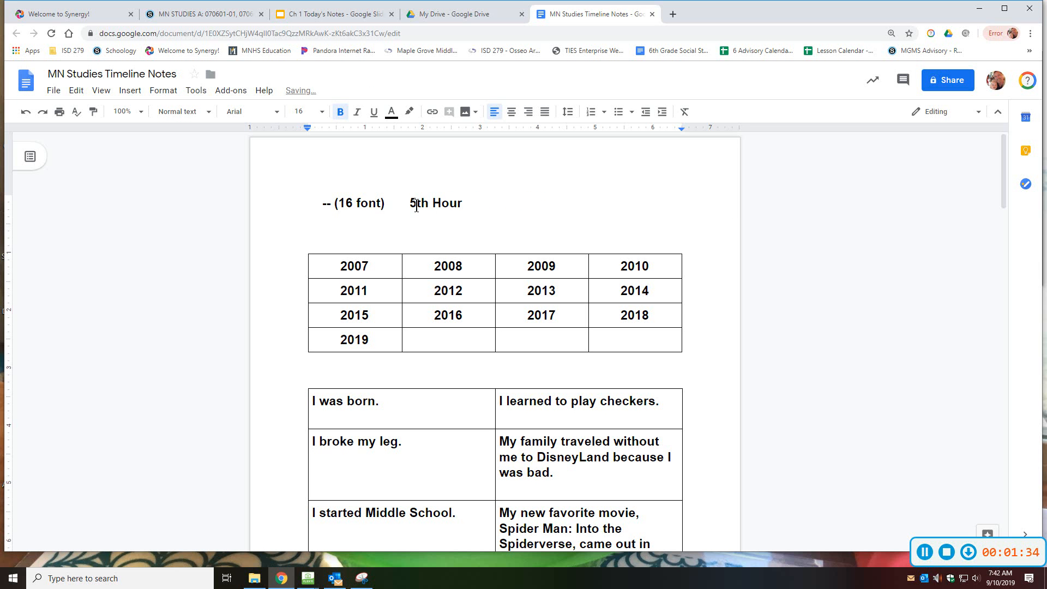
key(ctrl+z)
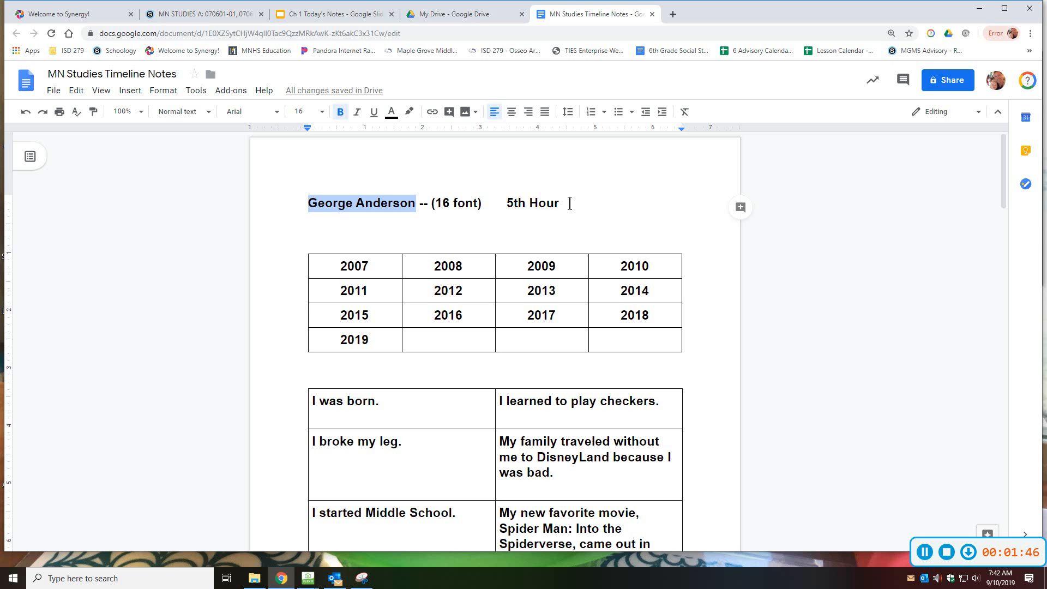
- Add a blank line below 2007, 2011 and 2015 in the first page's year table to make those rows taller
drag(388, 268, 596, 324)
click(452, 344)
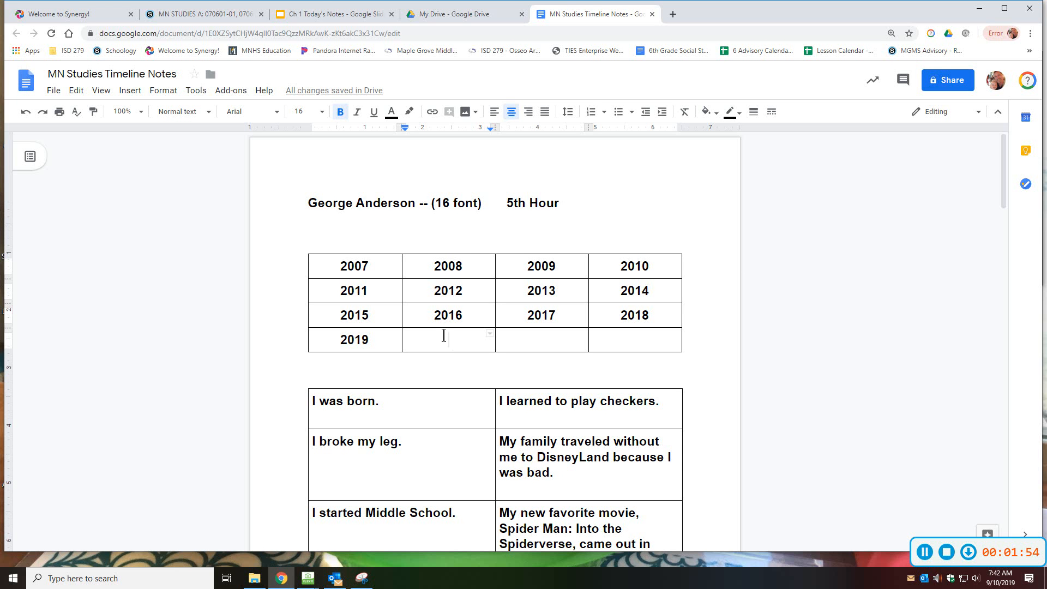
click(389, 267)
key(Return)
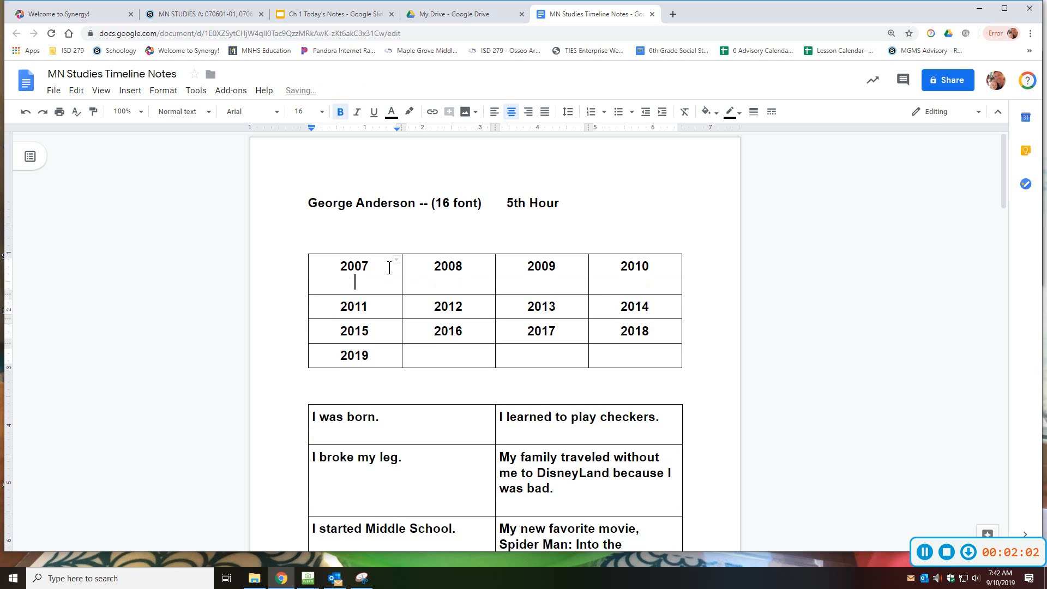
click(385, 304)
key(Return)
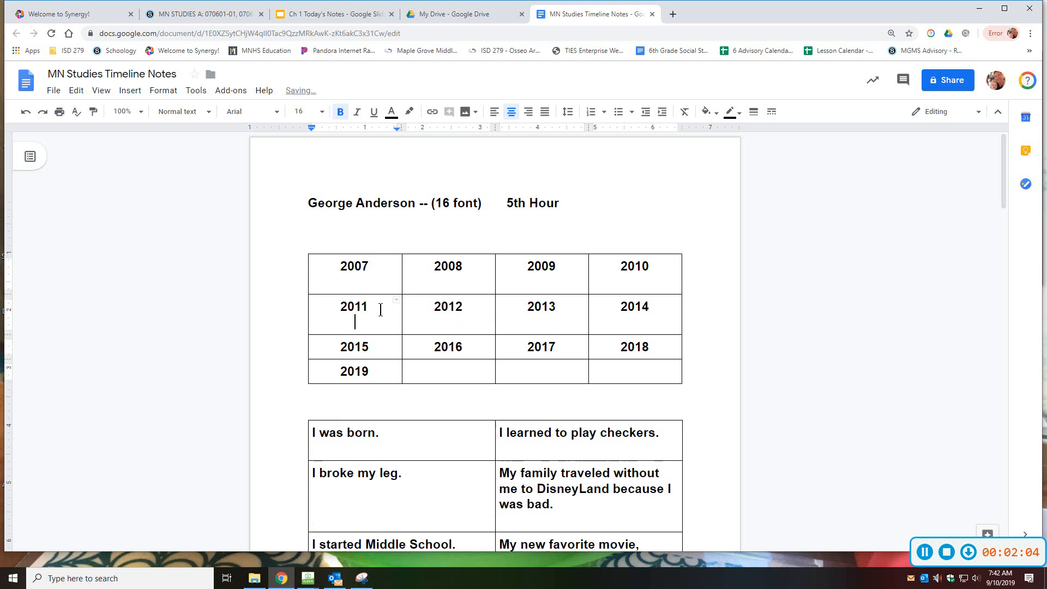
click(390, 350)
key(Return)
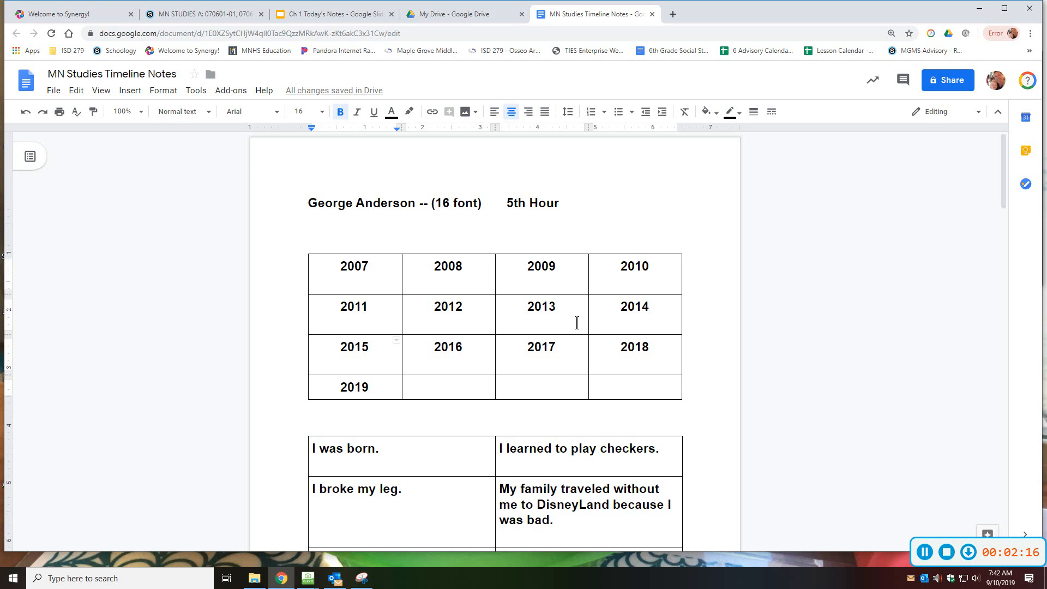
- Review the life events in the first page's events table, including the DisneyLand, Spider Man and pet turtle entries
scroll(577, 322, down, 1)
scroll(577, 323, down, 3)
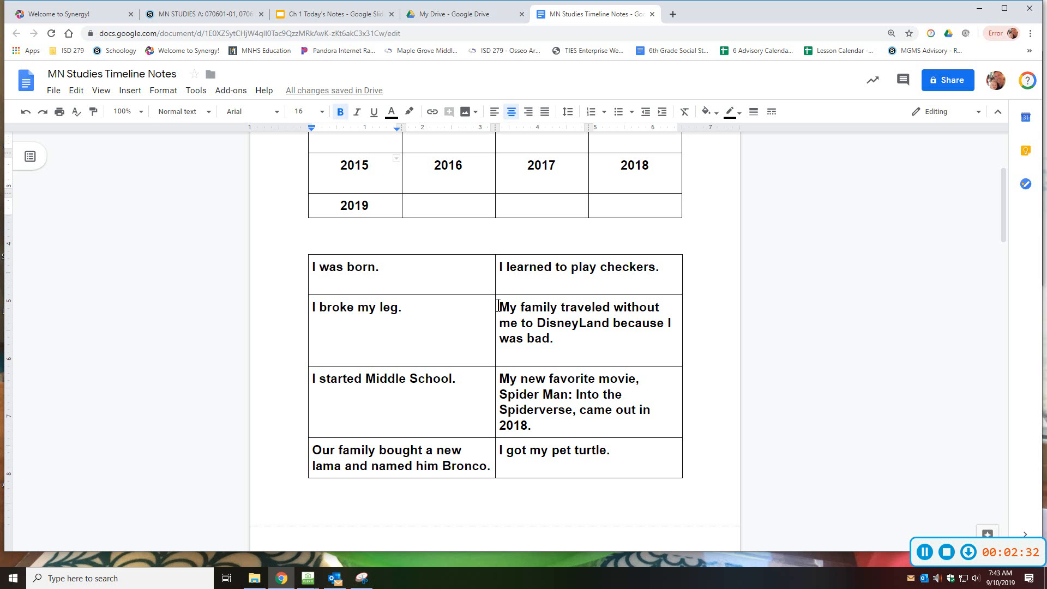
drag(499, 307, 631, 333)
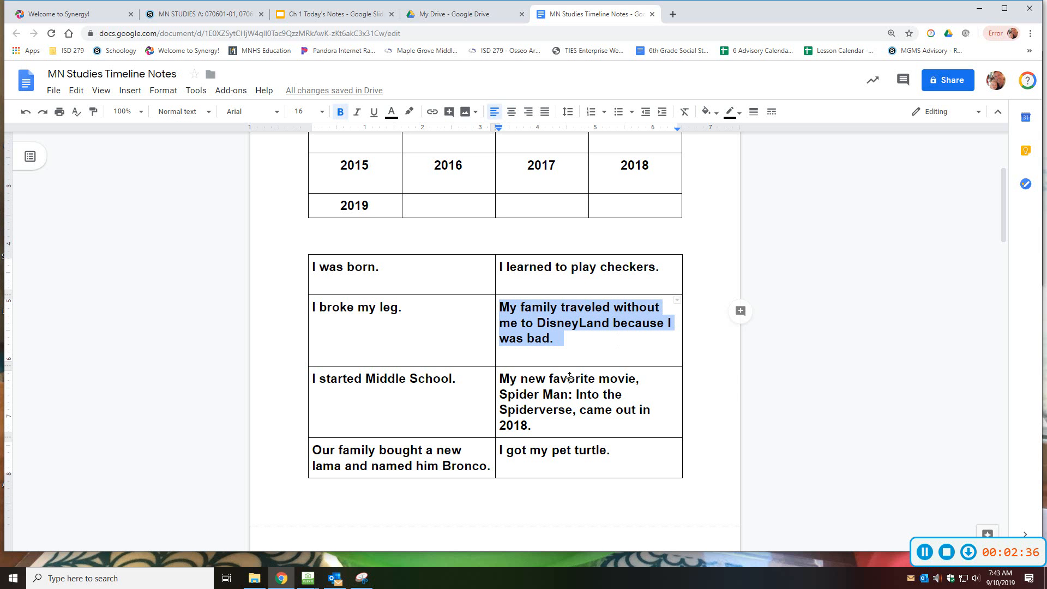
drag(509, 380, 615, 421)
click(600, 423)
drag(522, 385, 532, 428)
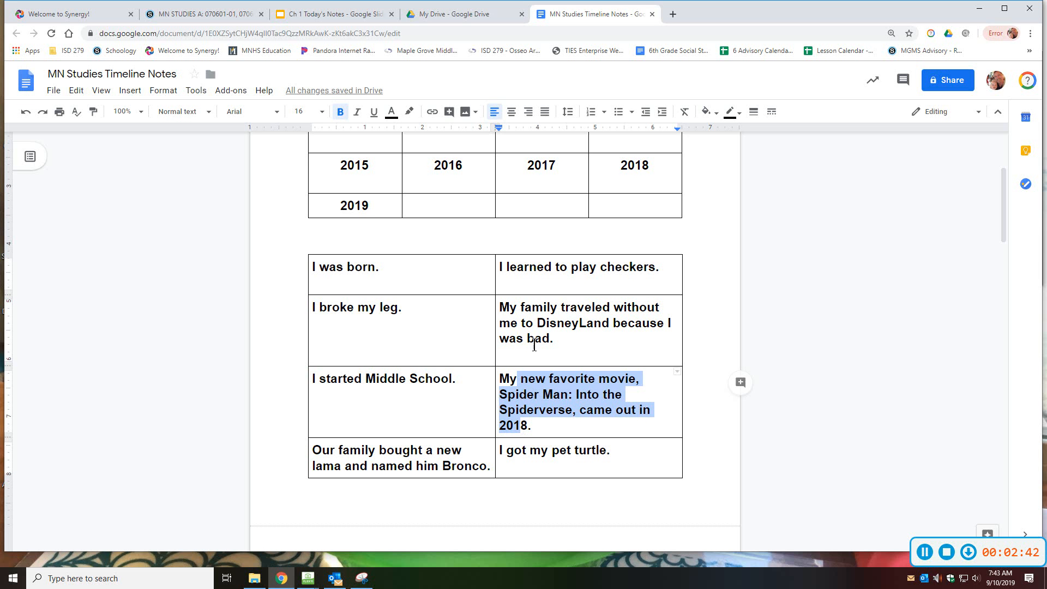
drag(531, 305, 529, 339)
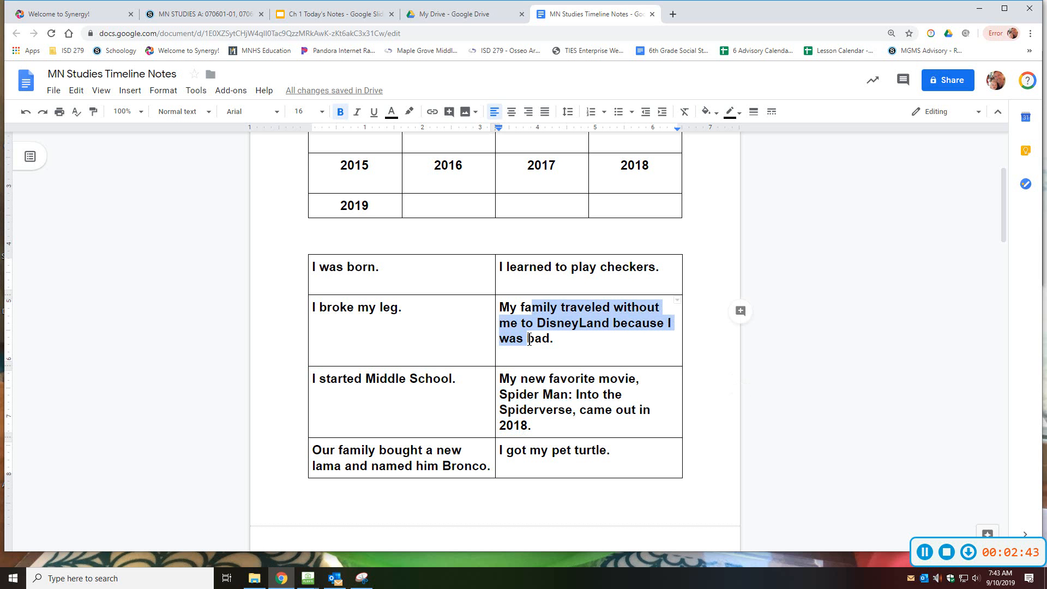
click(551, 451)
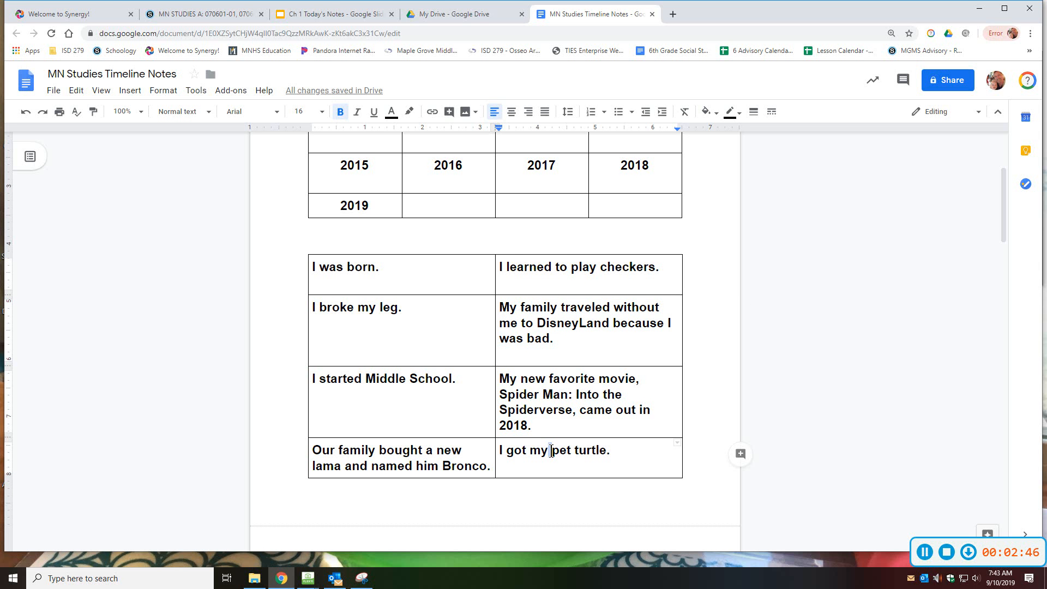
- Widen the first column of the second page's events table so the pet turtle entry fits on one line, and highlight the longer events
scroll(550, 451, down, 10)
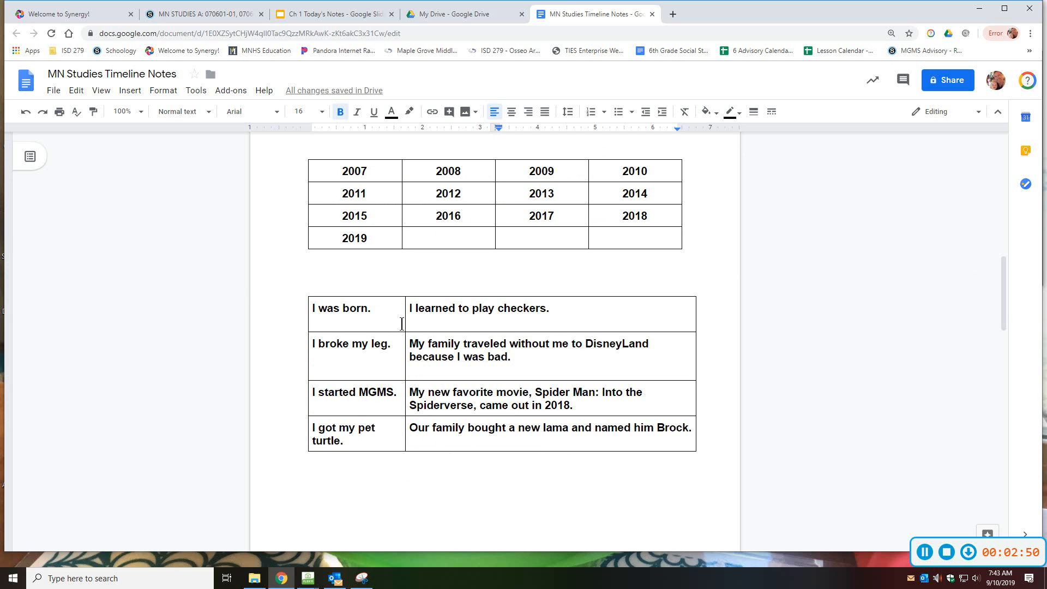
mouse_move(404, 324)
mouse_down()
mouse_move(458, 324)
mouse_move(408, 326)
mouse_move(419, 325)
mouse_up()
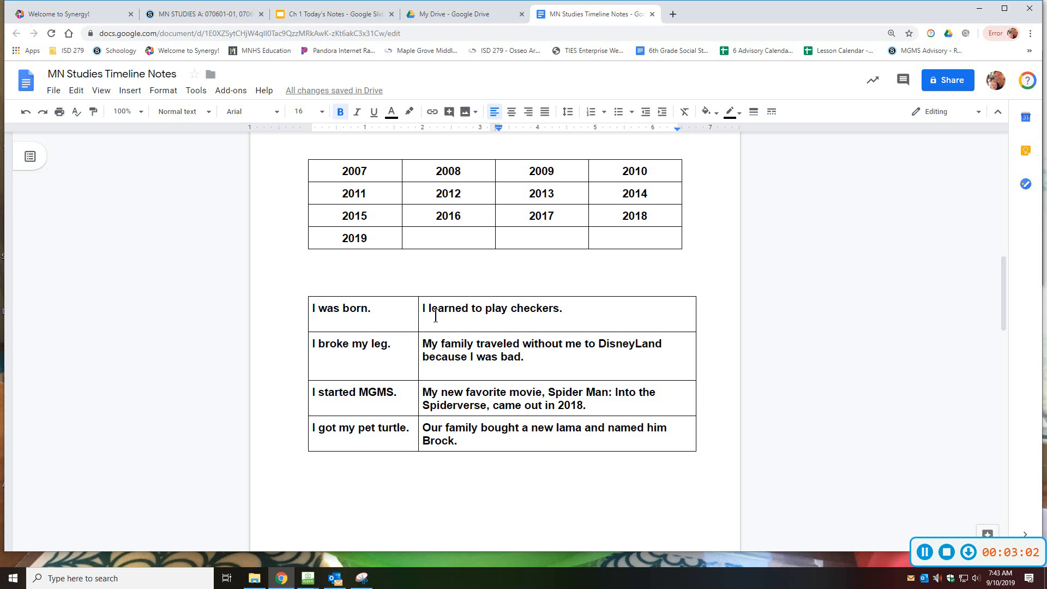
drag(432, 345, 585, 352)
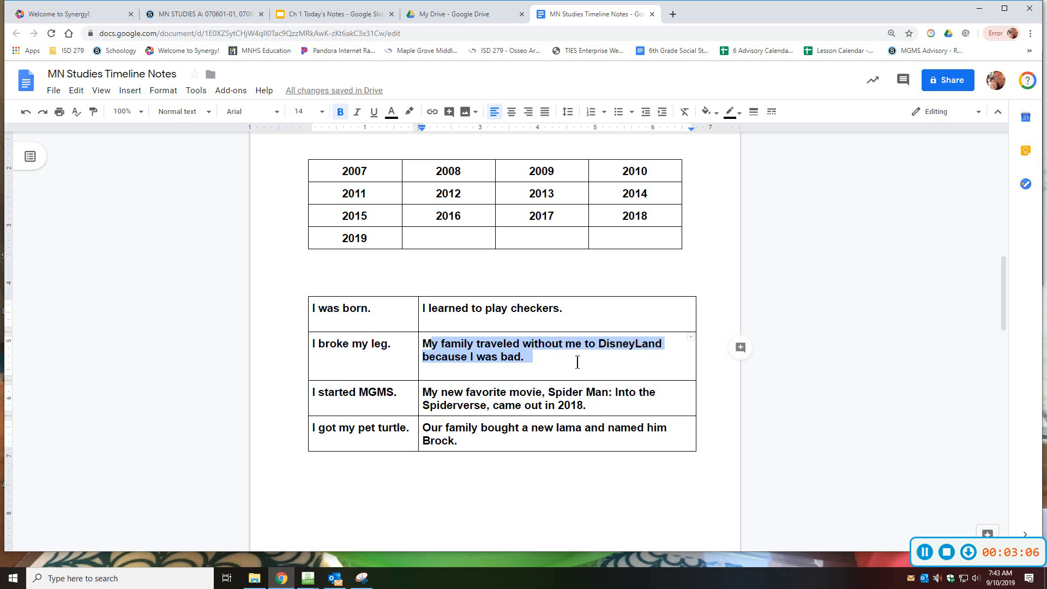
scroll(575, 366, down, 1)
click(464, 358)
drag(464, 359, 588, 372)
click(512, 399)
drag(512, 398, 513, 401)
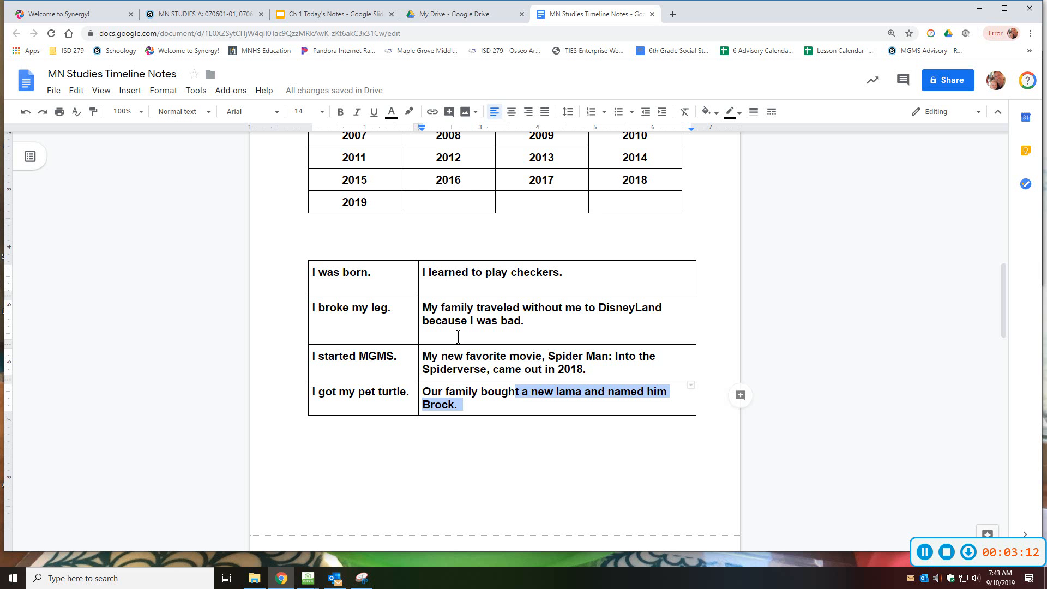
- Move the outer left border of the third page's events table inward by about 0.8 inch, narrowing its first column
scroll(489, 338, down, 2)
scroll(486, 339, down, 8)
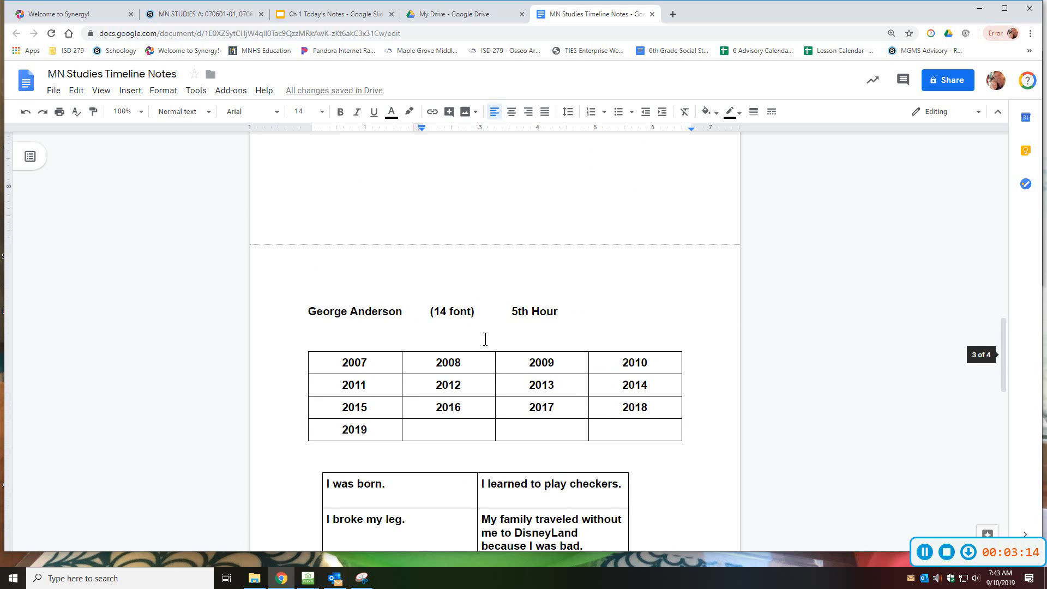
scroll(481, 339, down, 1)
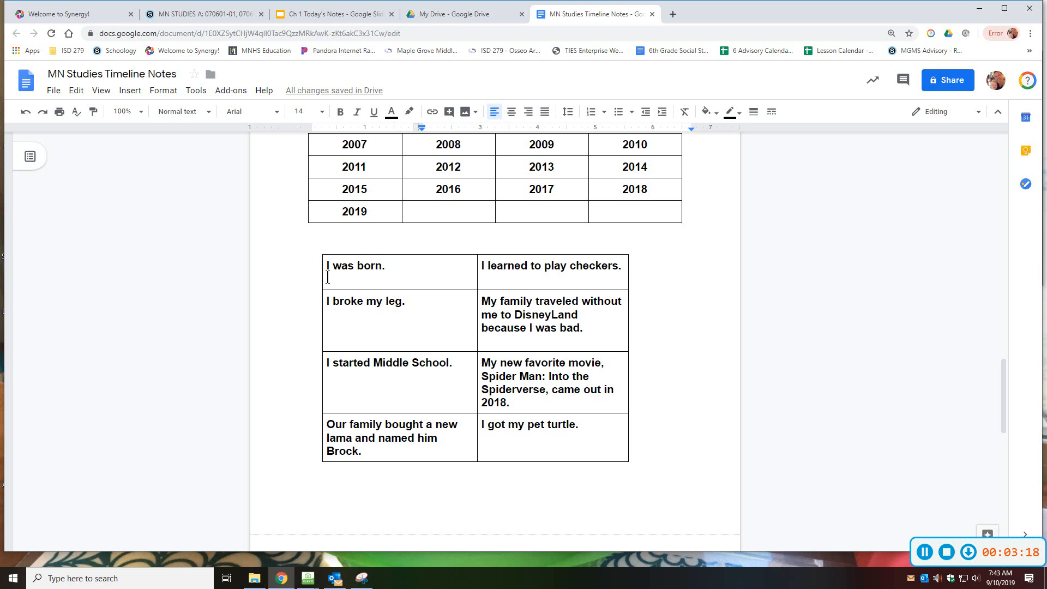
drag(324, 278, 338, 277)
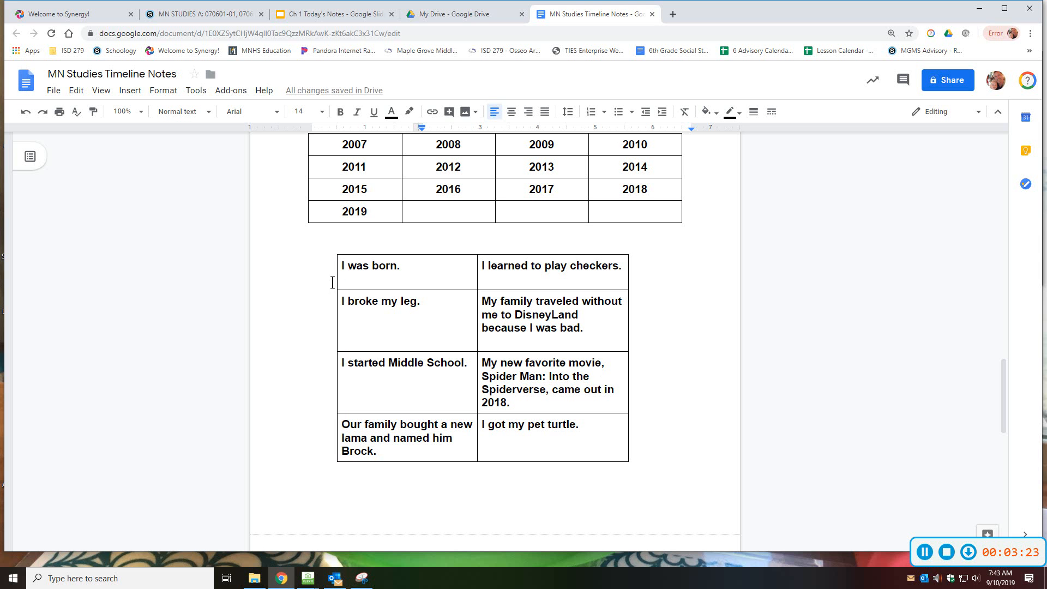
drag(338, 279, 371, 279)
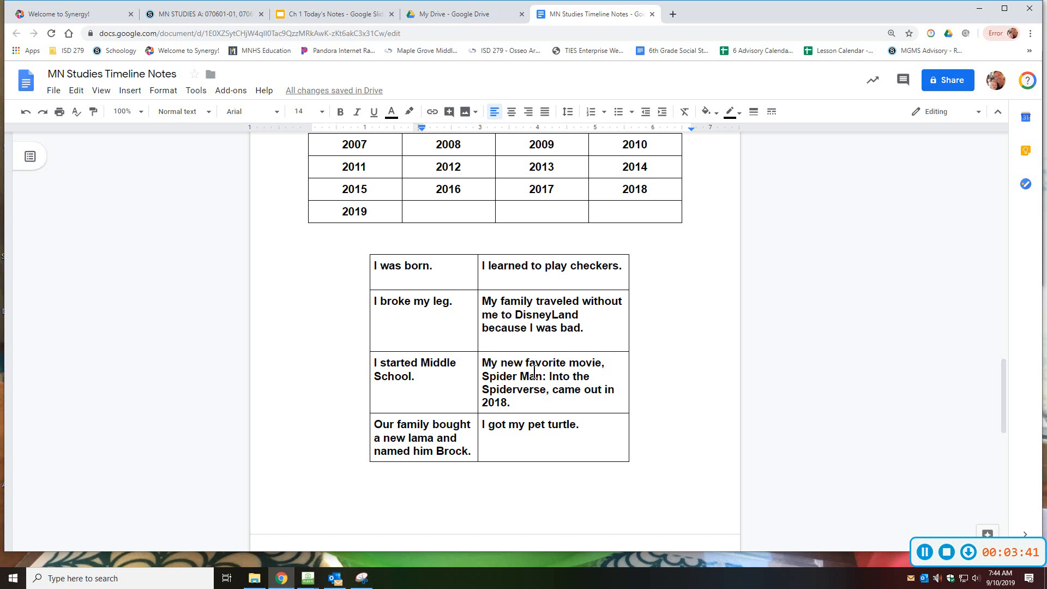
- Try a white border colour on all cells of the third page's year table and undo it
scroll(534, 372, up, 3)
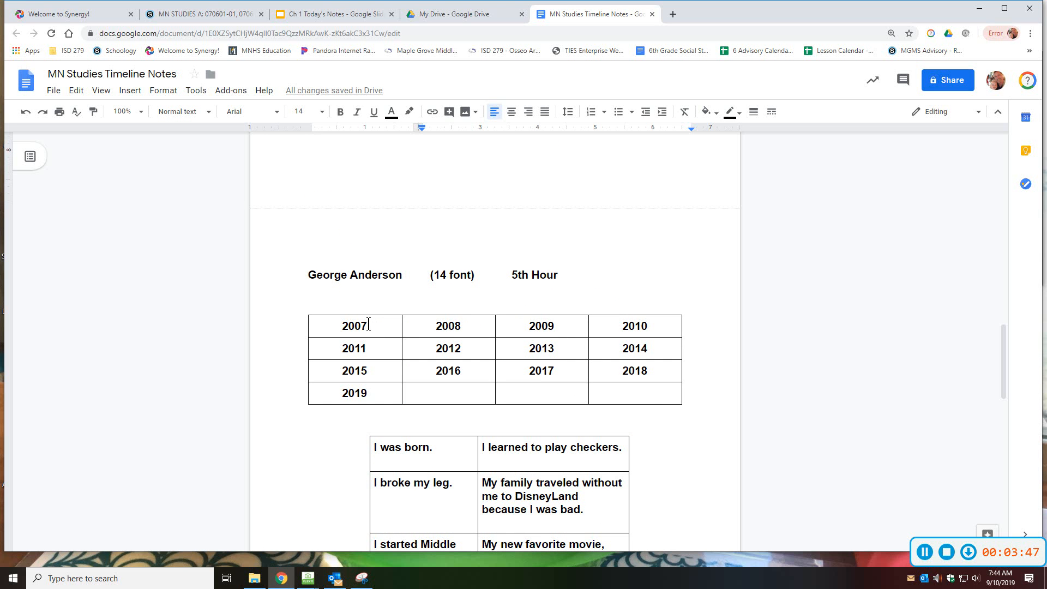
drag(370, 328, 616, 383)
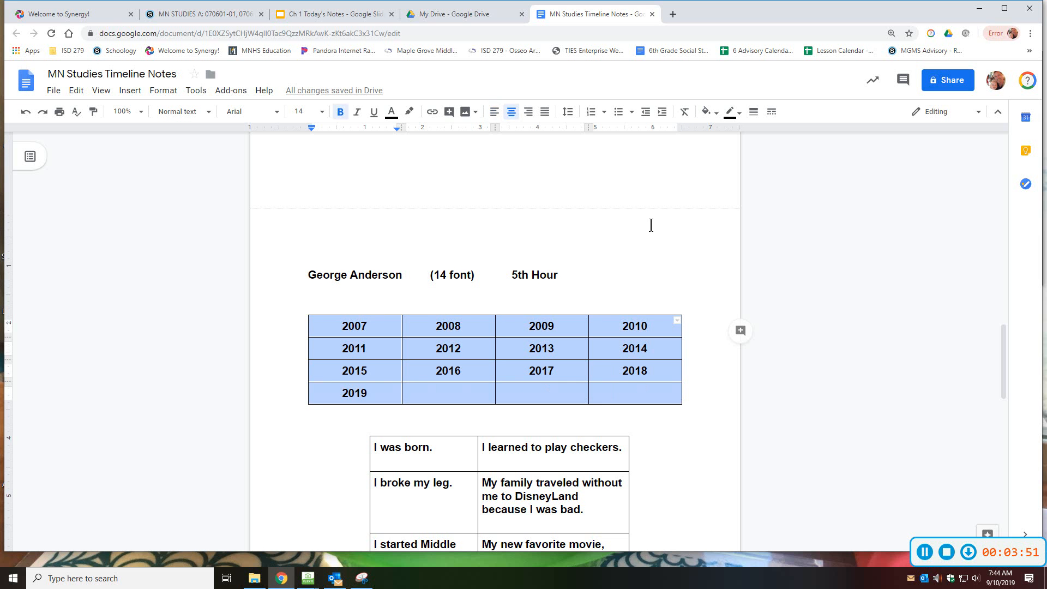
click(740, 116)
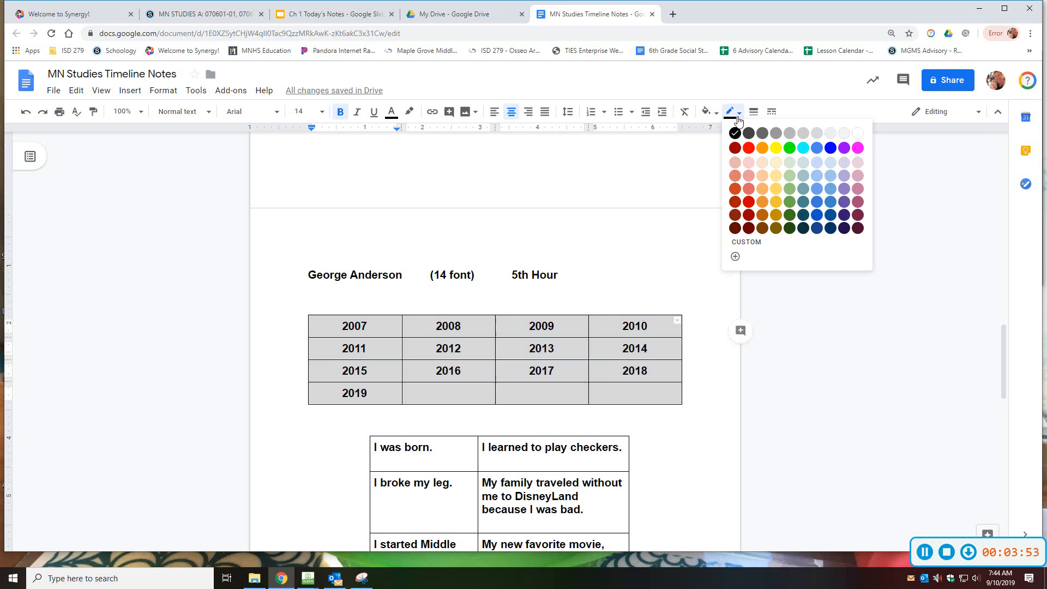
click(739, 116)
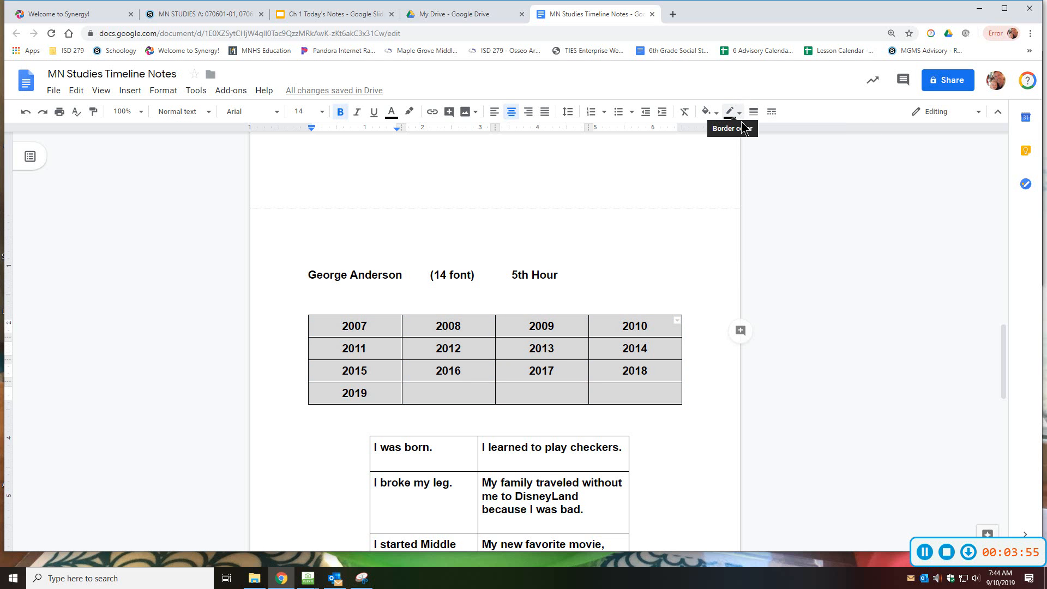
click(739, 116)
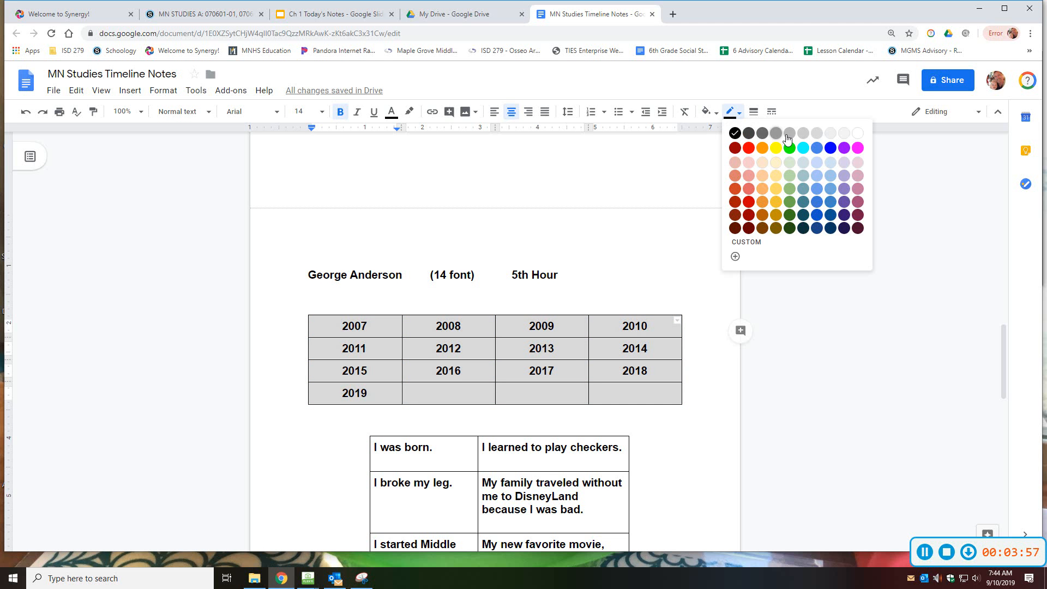
click(859, 135)
click(608, 349)
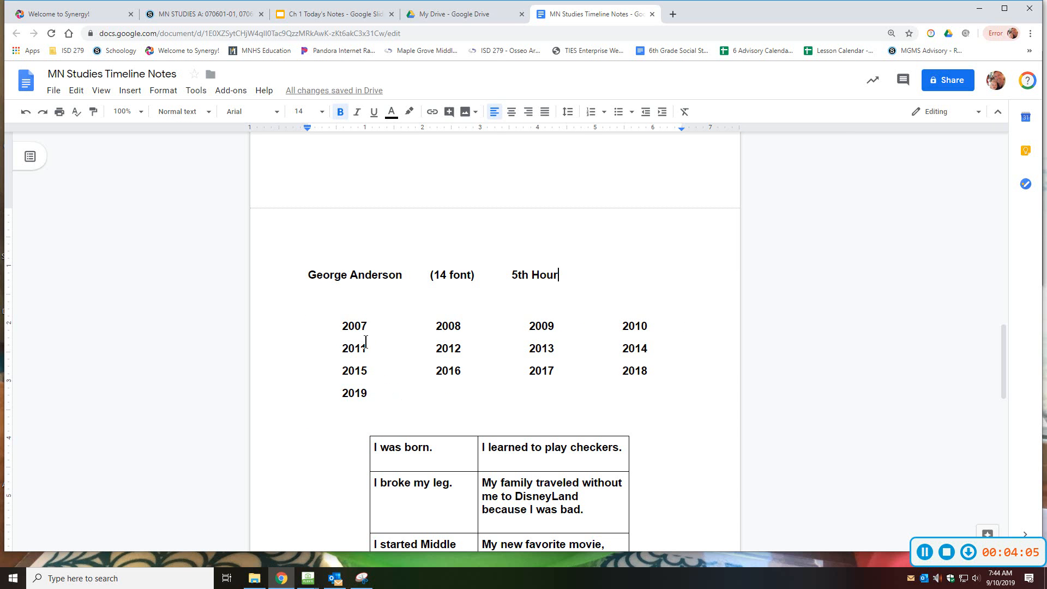
key(ctrl+z)
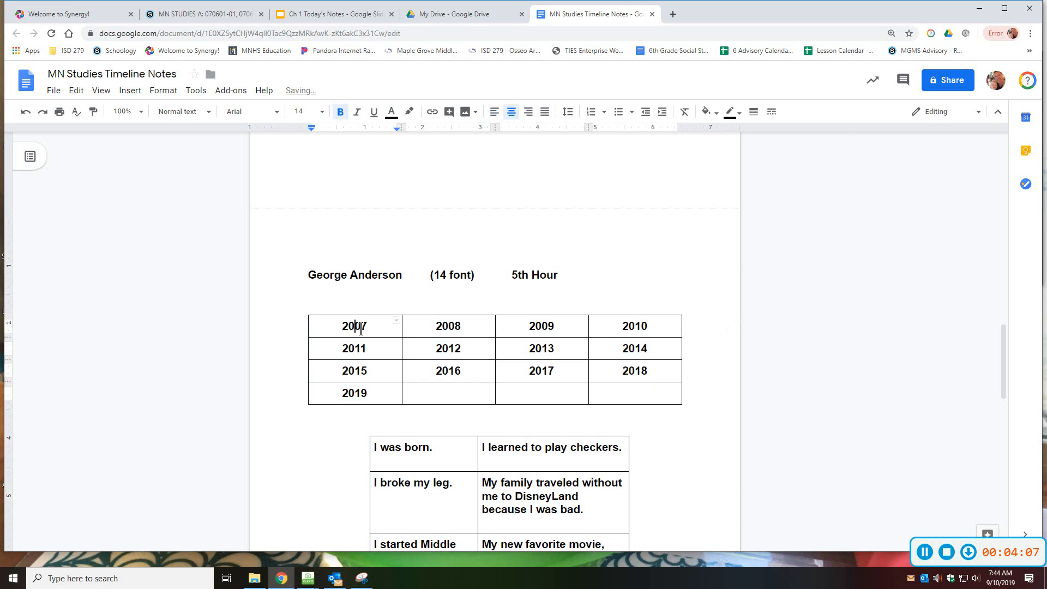
- Set the border colour of all cells in the third page's year table to white
drag(355, 327, 321, 422)
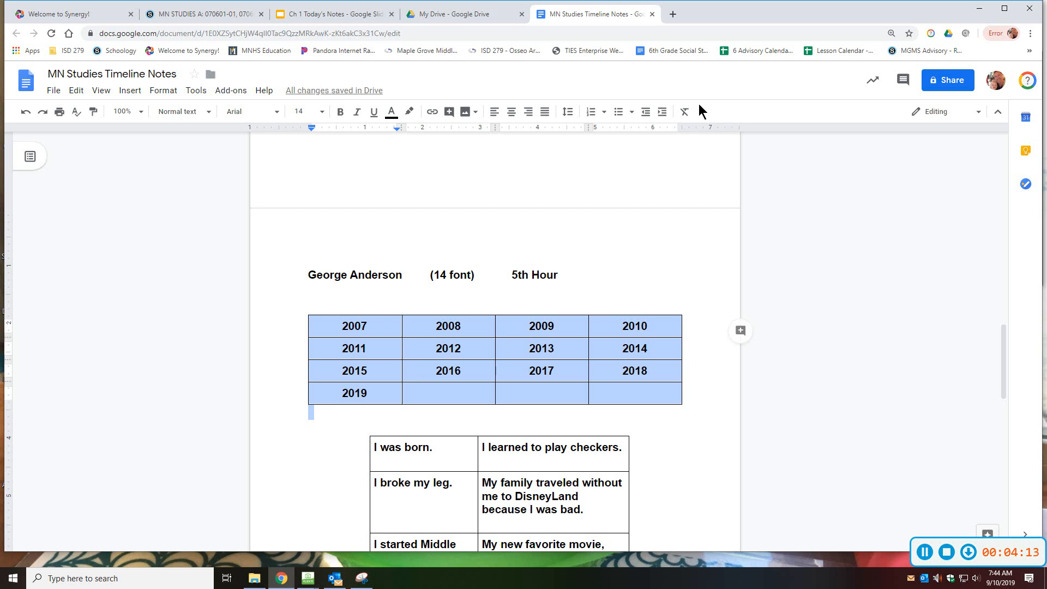
click(413, 421)
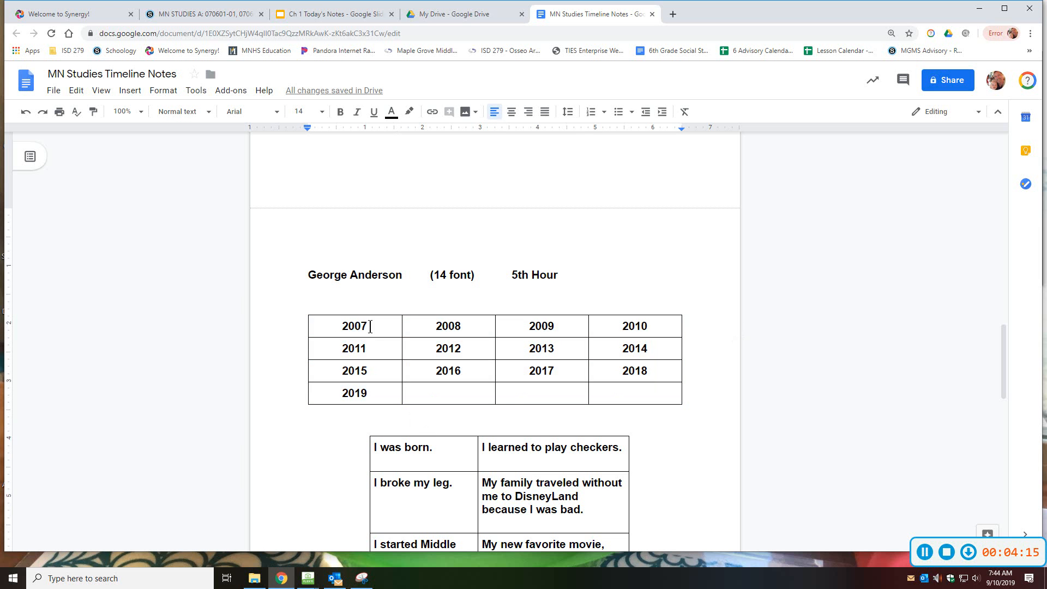
drag(352, 326, 623, 388)
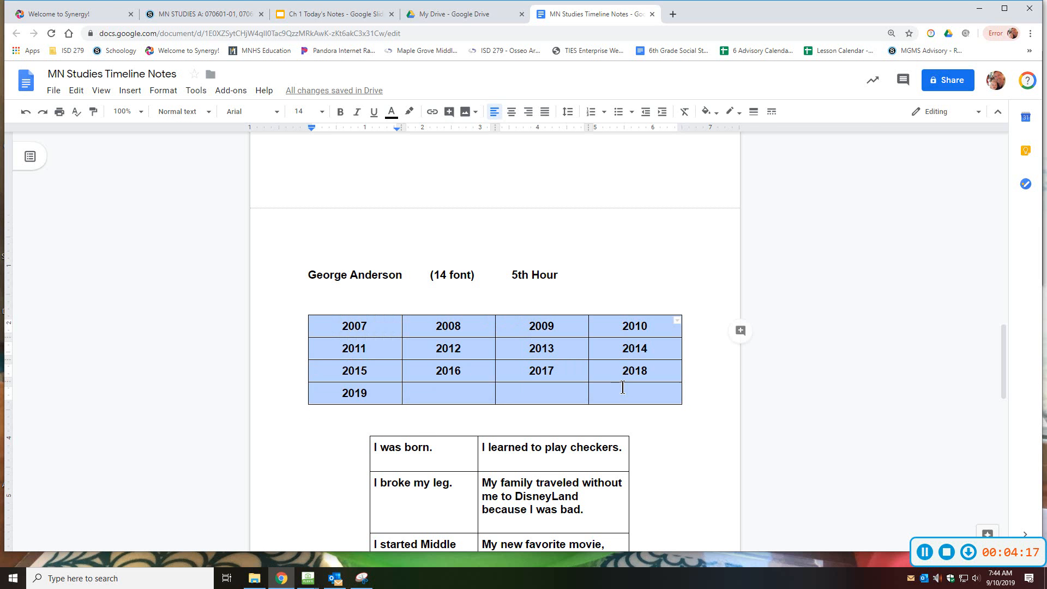
click(740, 114)
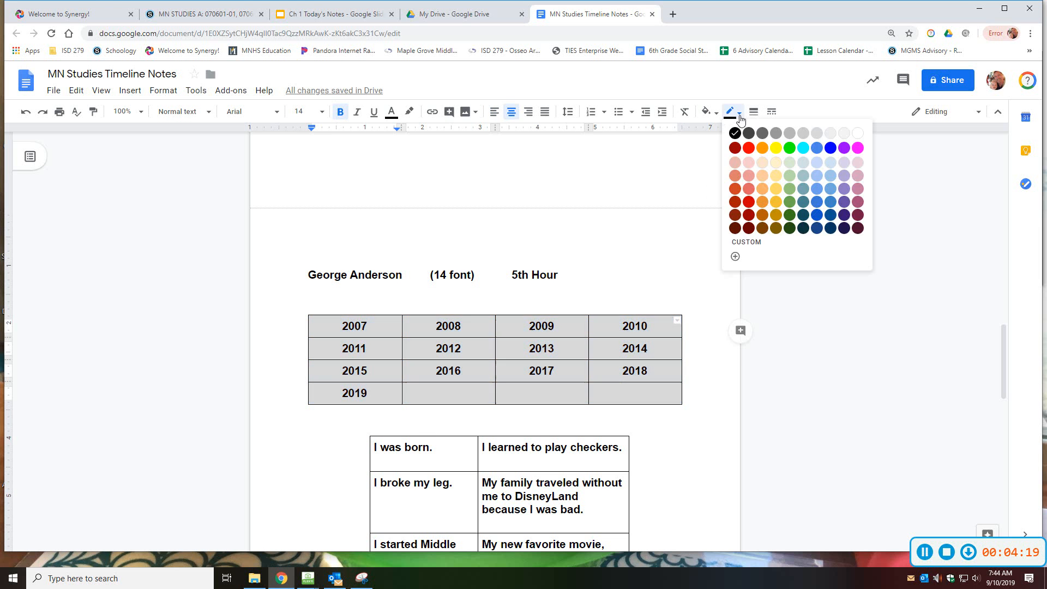
click(857, 133)
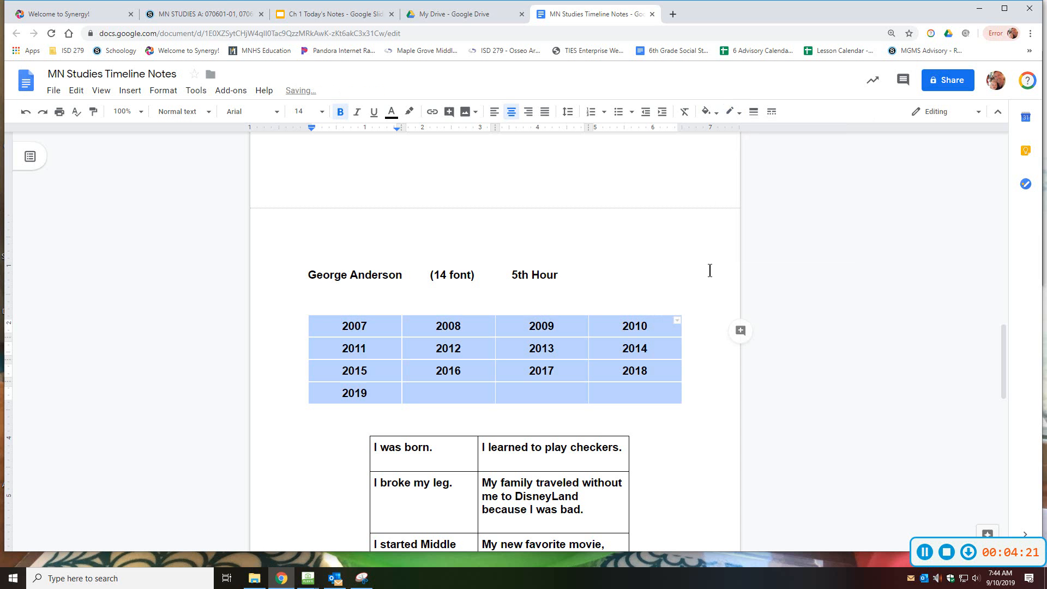
click(682, 277)
- Set the border colour of all cells in the third page's life-events table to white
scroll(612, 300, down, 3)
click(442, 300)
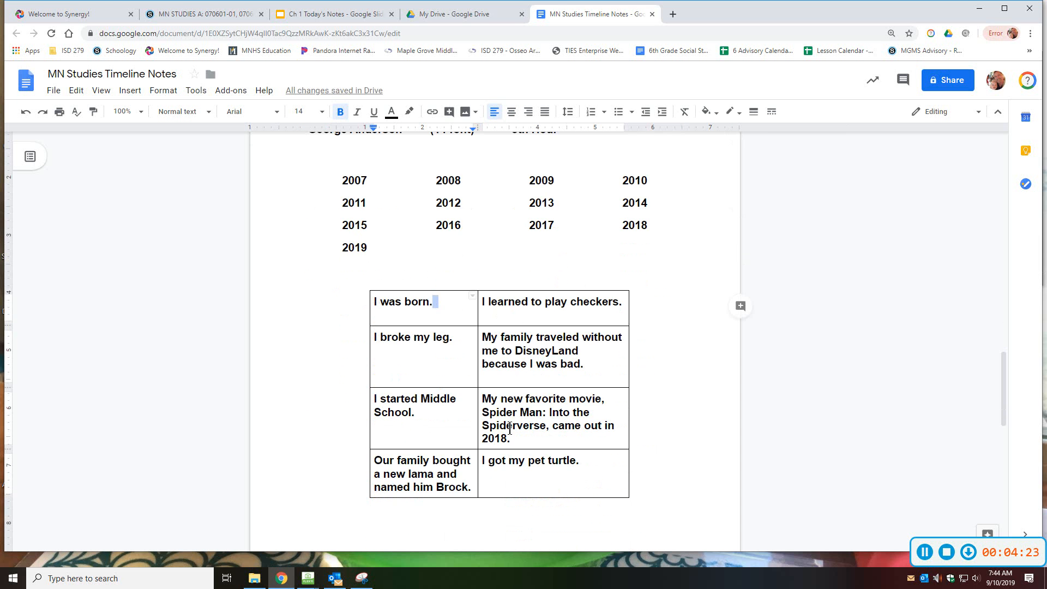
drag(509, 429, 531, 474)
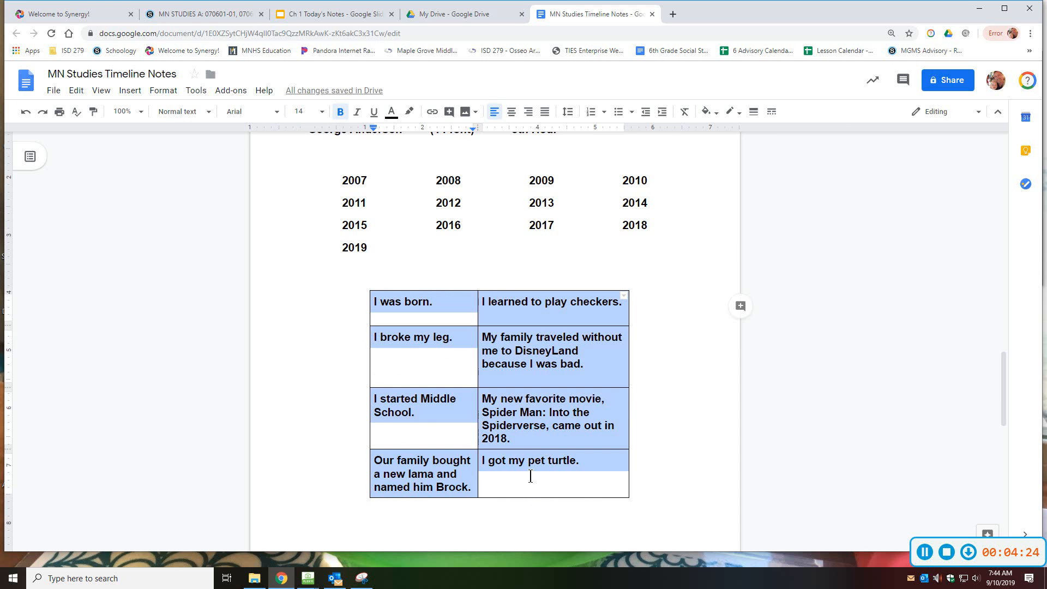
click(740, 118)
click(857, 133)
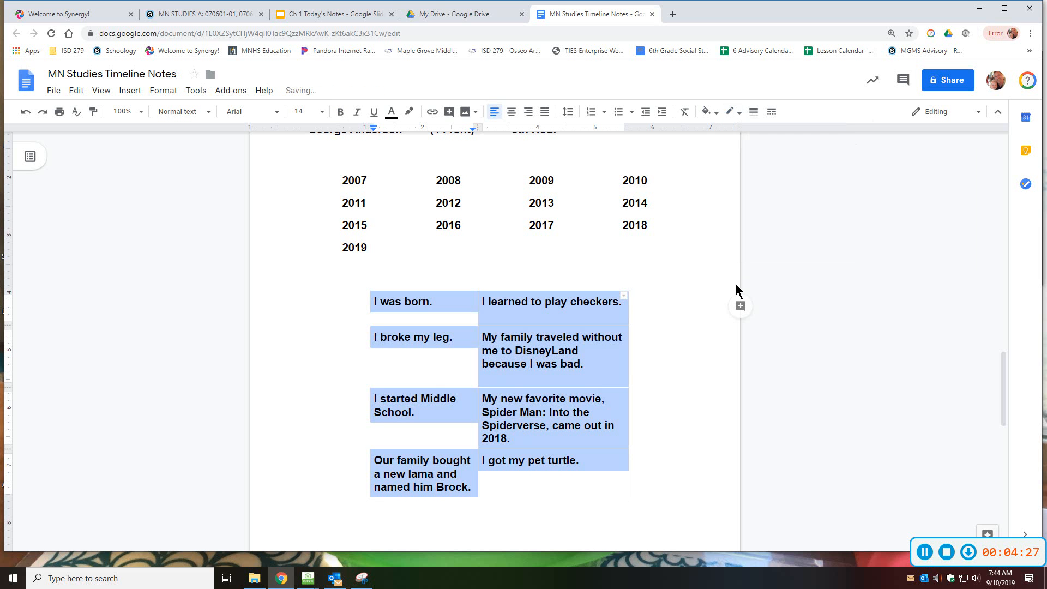
click(683, 280)
scroll(682, 283, up, 1)
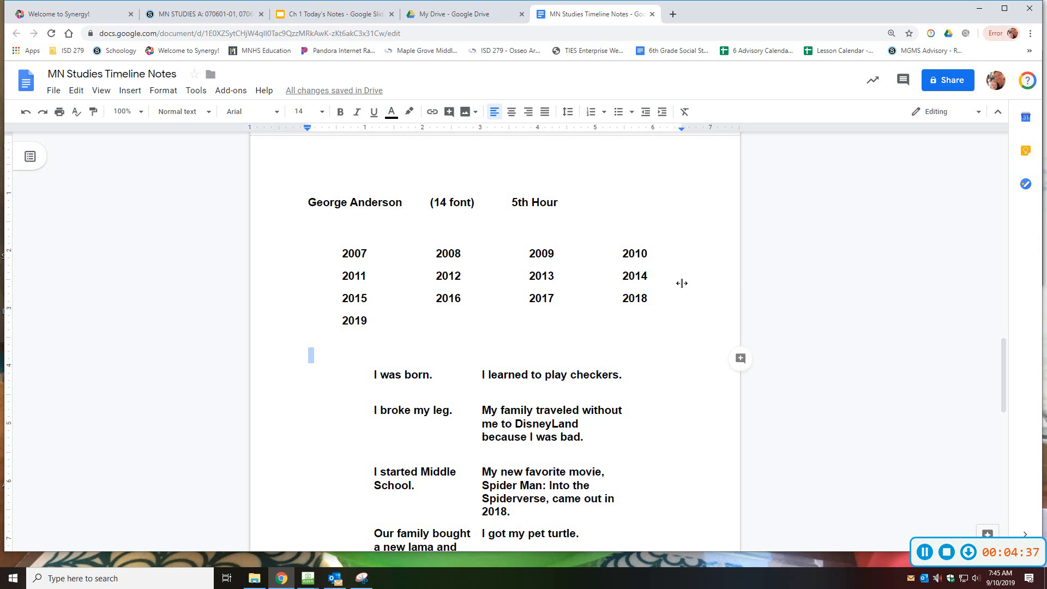
- Examine the fourth page's picture table at different zoom levels, checking how the images are arranged in its cells
scroll(680, 412, down, 2)
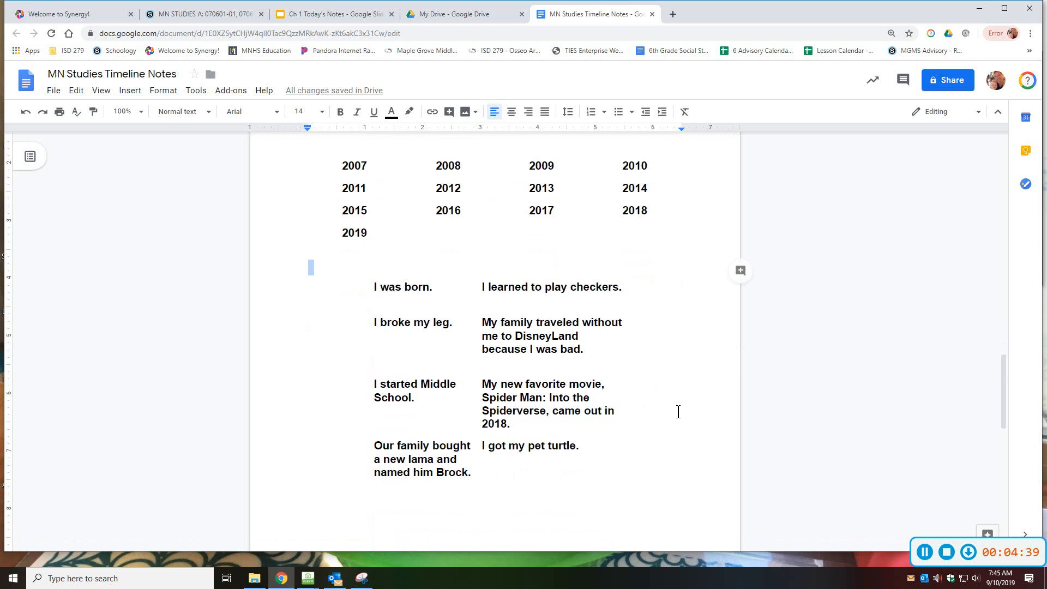
scroll(680, 411, down, 10)
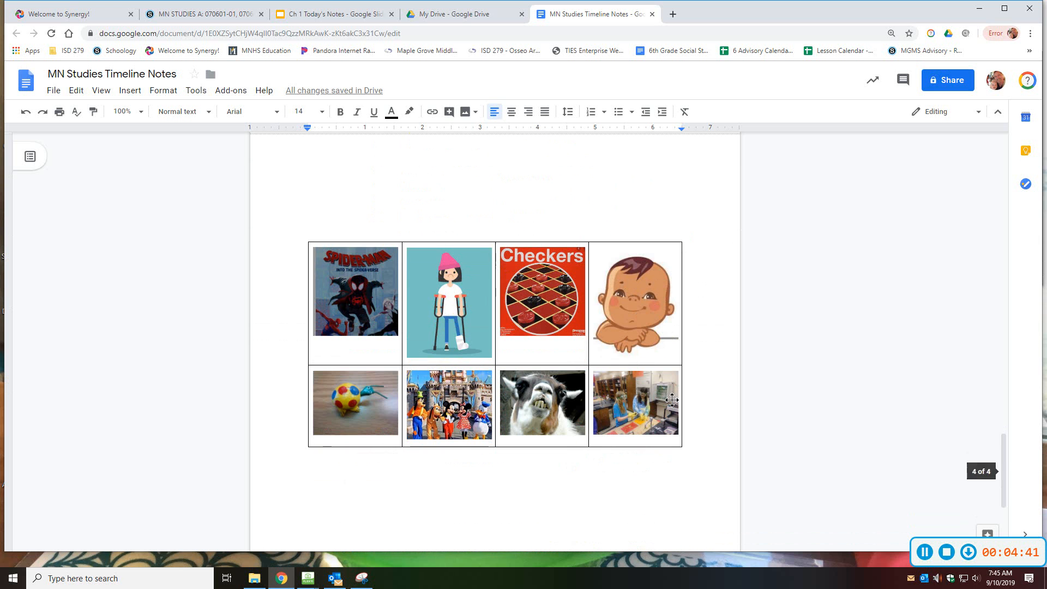
scroll(672, 400, down, 1)
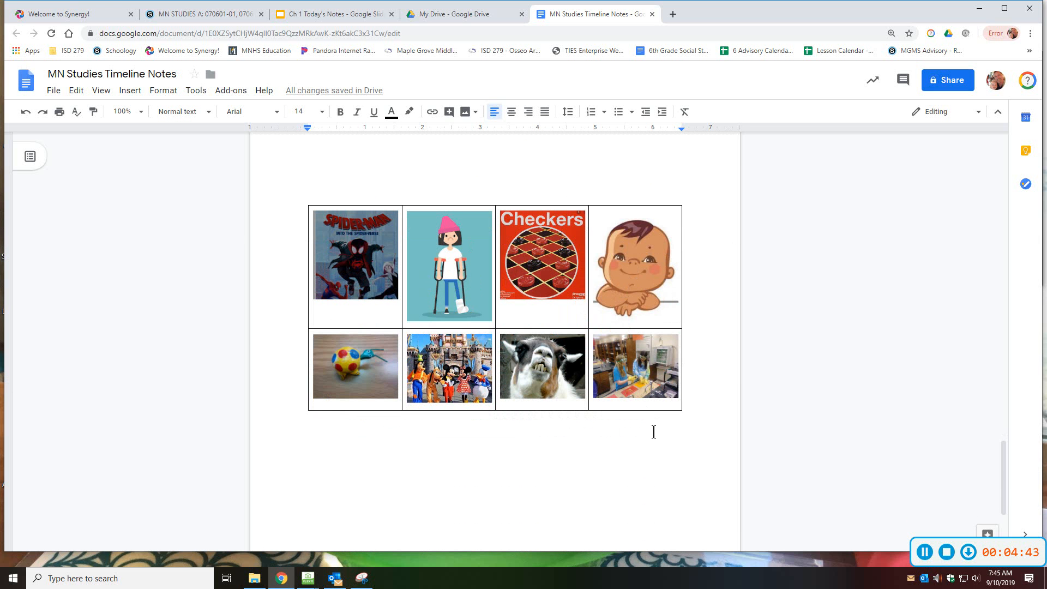
scroll(654, 432, down, 1)
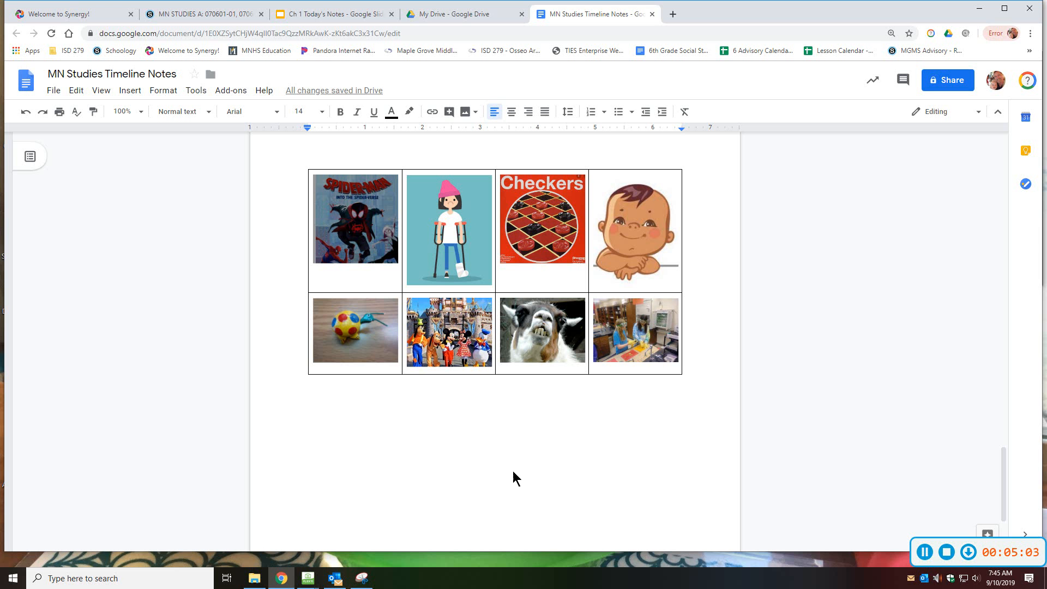
key(ctrl+minus)
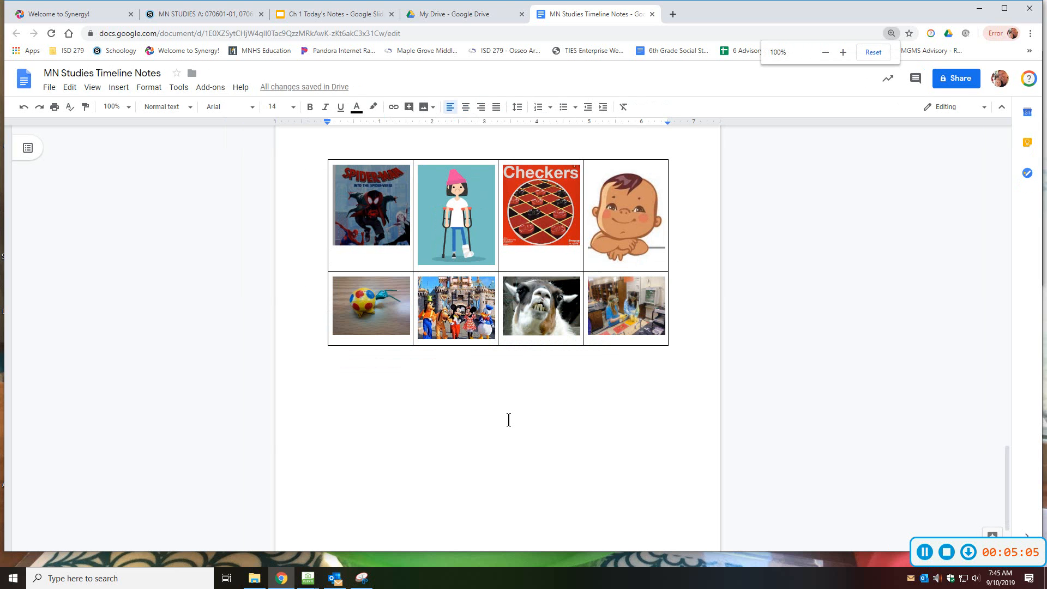
key(ctrl+minus)
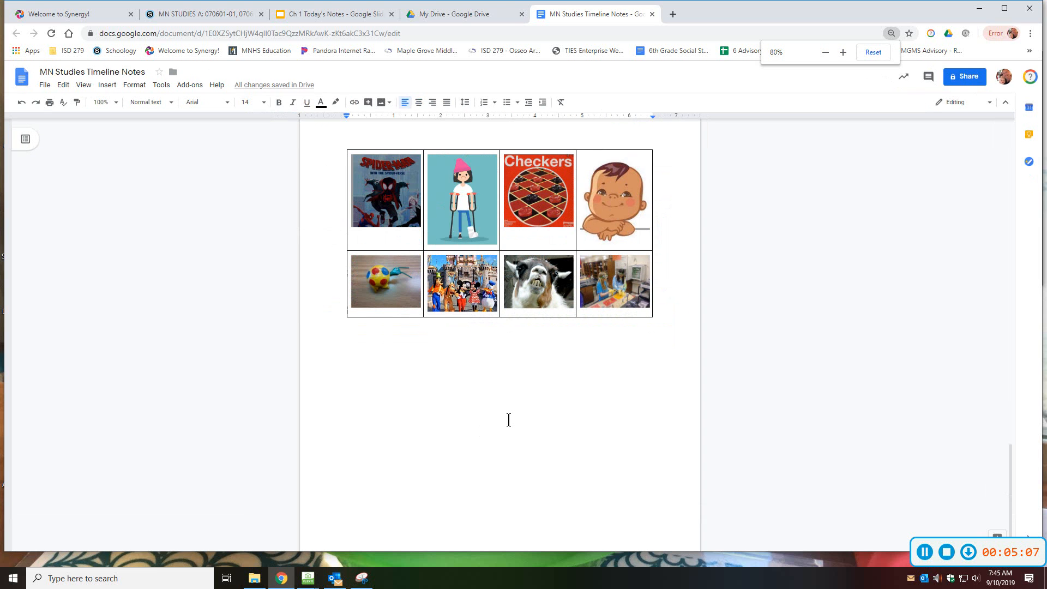
key(ctrl+plus)
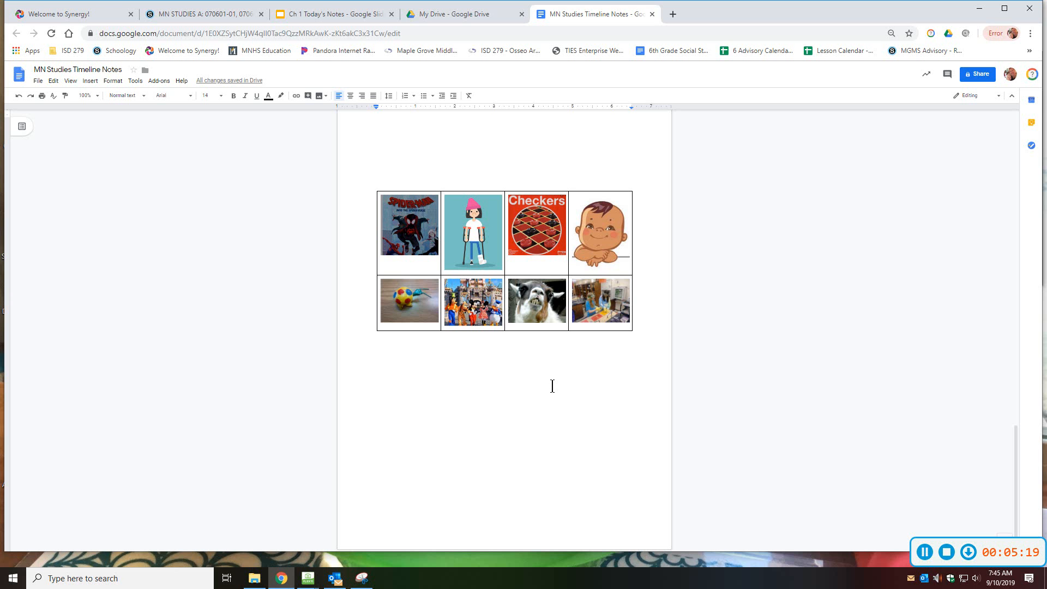
key(ctrl+plus)
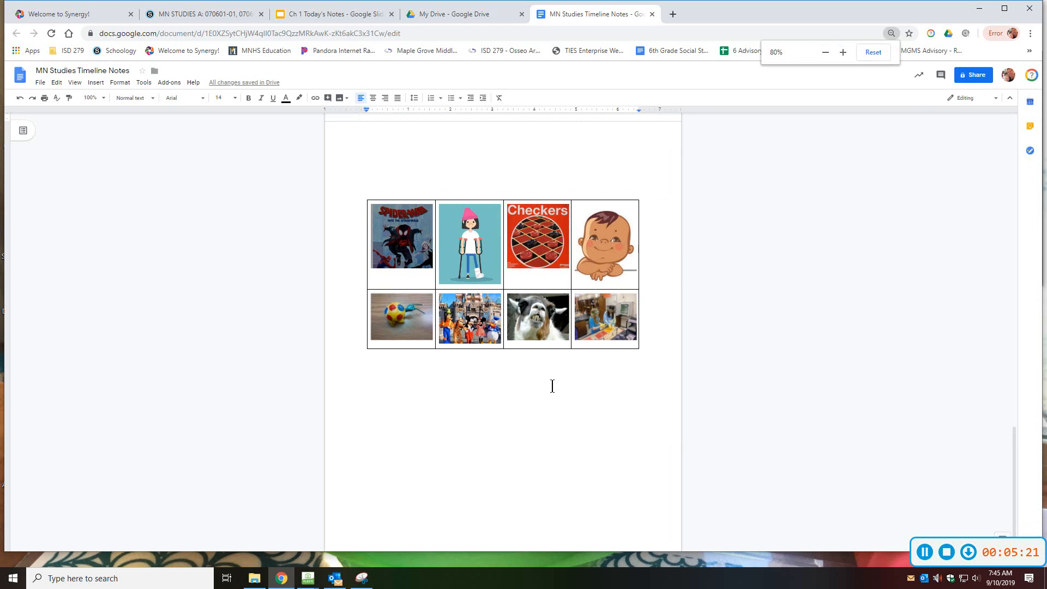
key(ctrl+plus)
key(ctrl+plus)
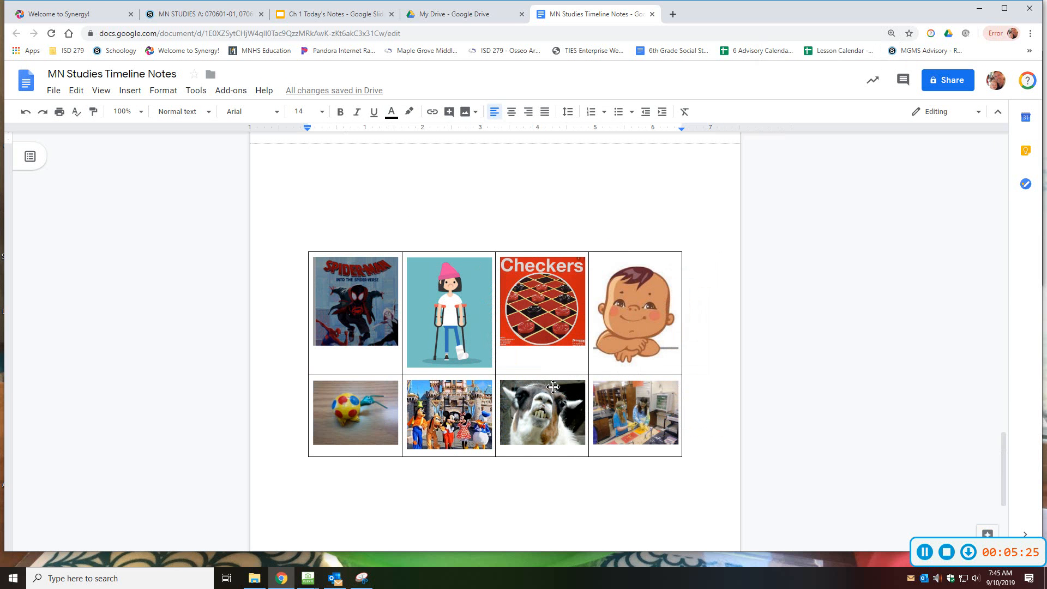
- Insert a table of four columns and two rows below the picture table on the fourth page
scroll(552, 388, down, 1)
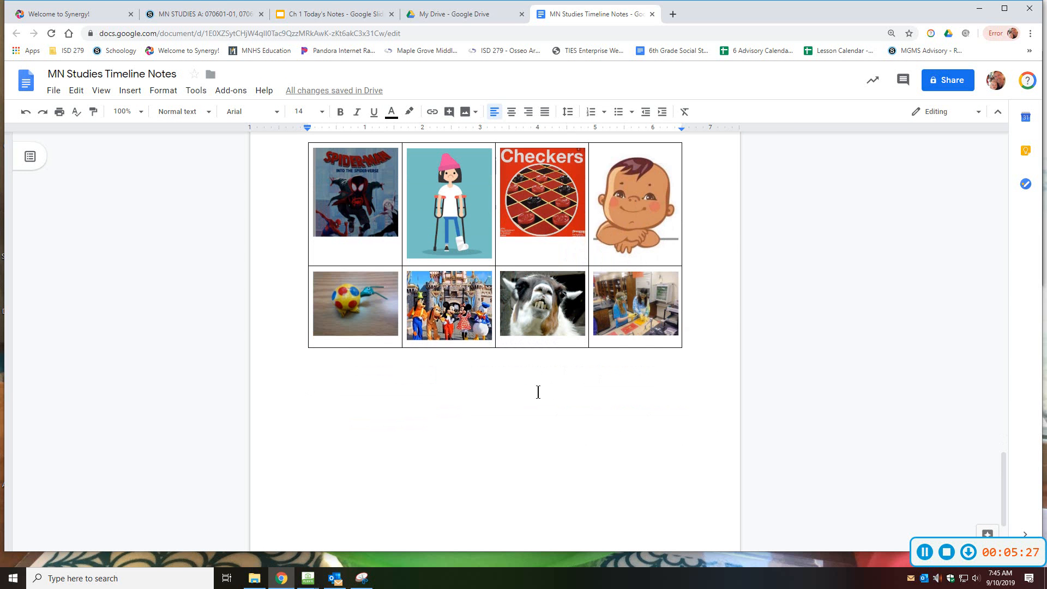
click(477, 389)
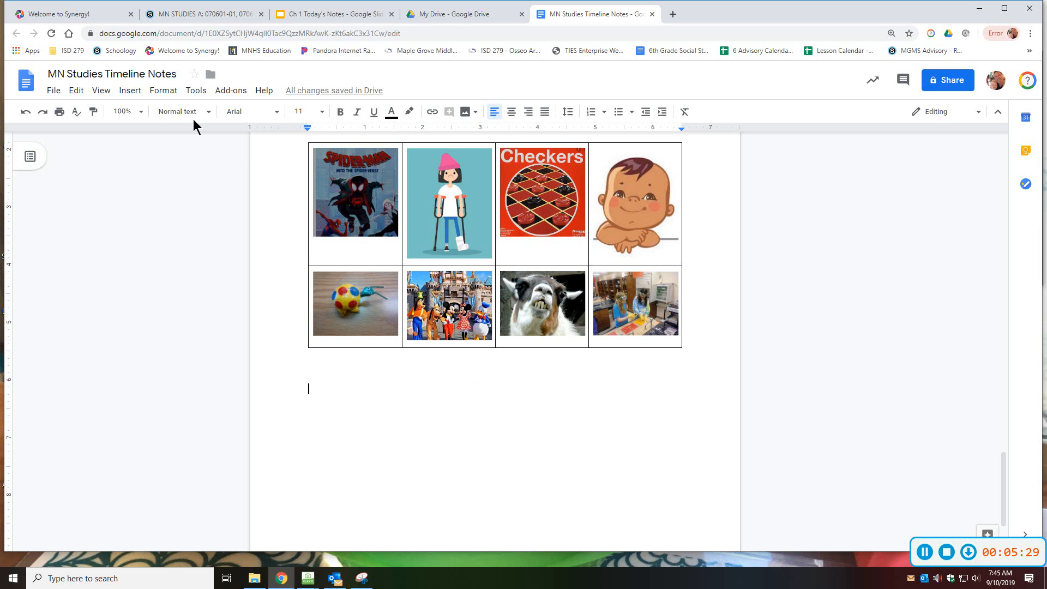
click(129, 91)
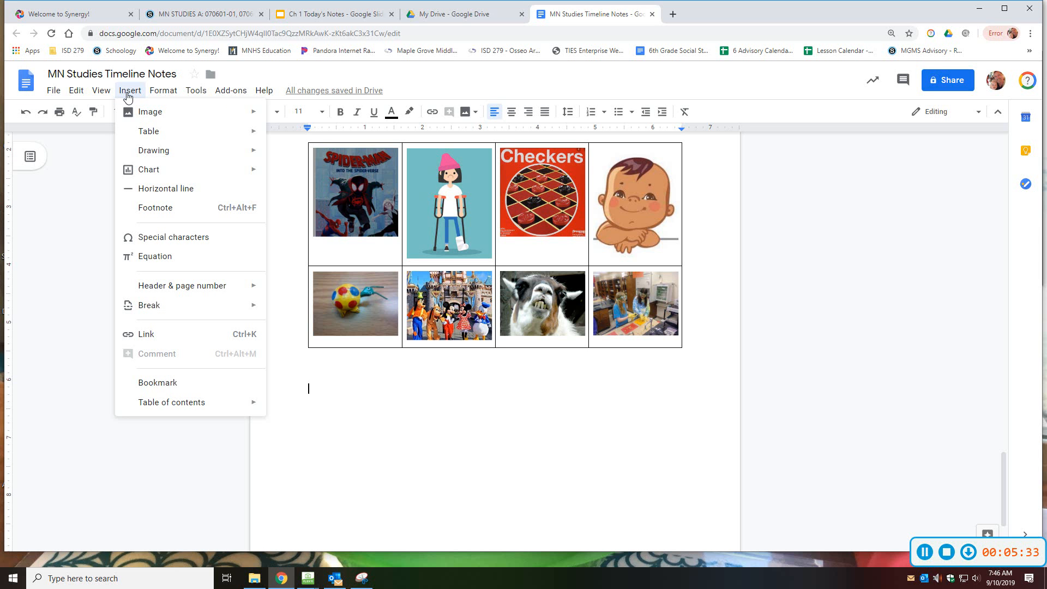
mouse_move(147, 132)
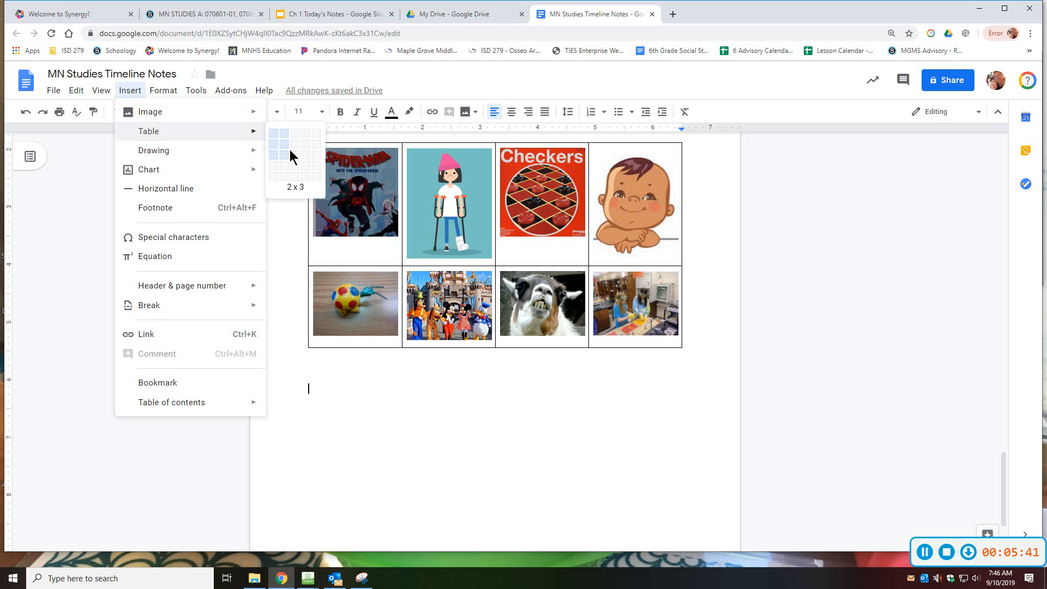
click(303, 140)
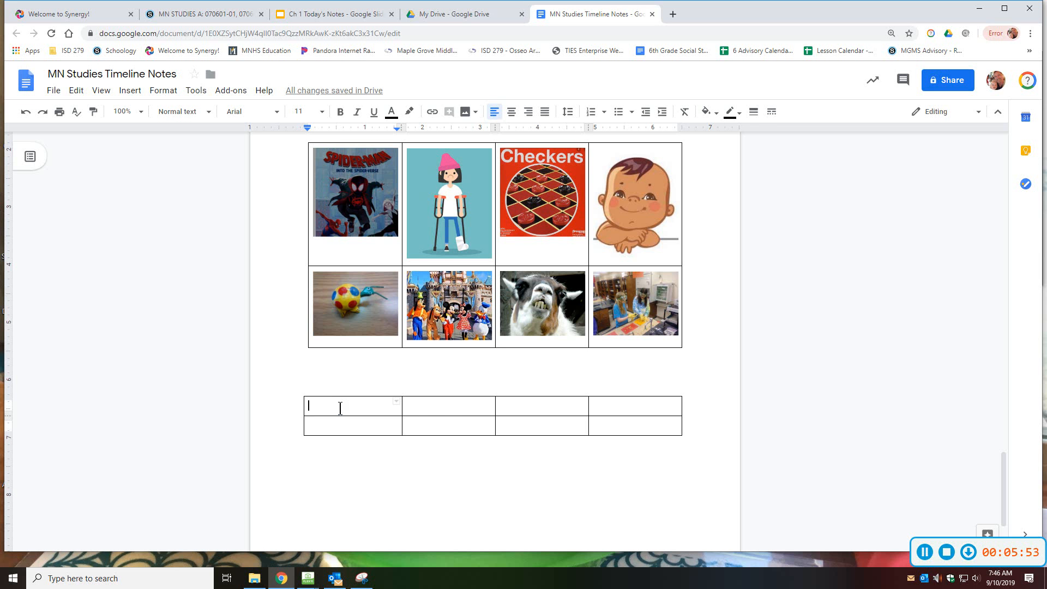
double_click(340, 410)
click(445, 412)
click(522, 409)
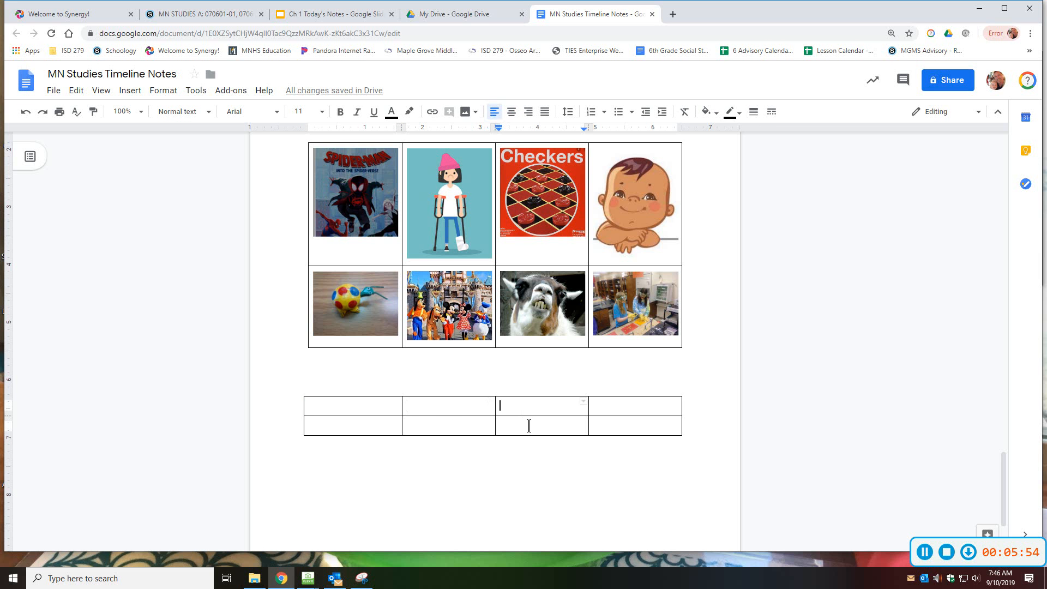
click(614, 410)
- Try to insert a camera photo into the first cell of the new table, allowing camera access
click(350, 407)
click(136, 92)
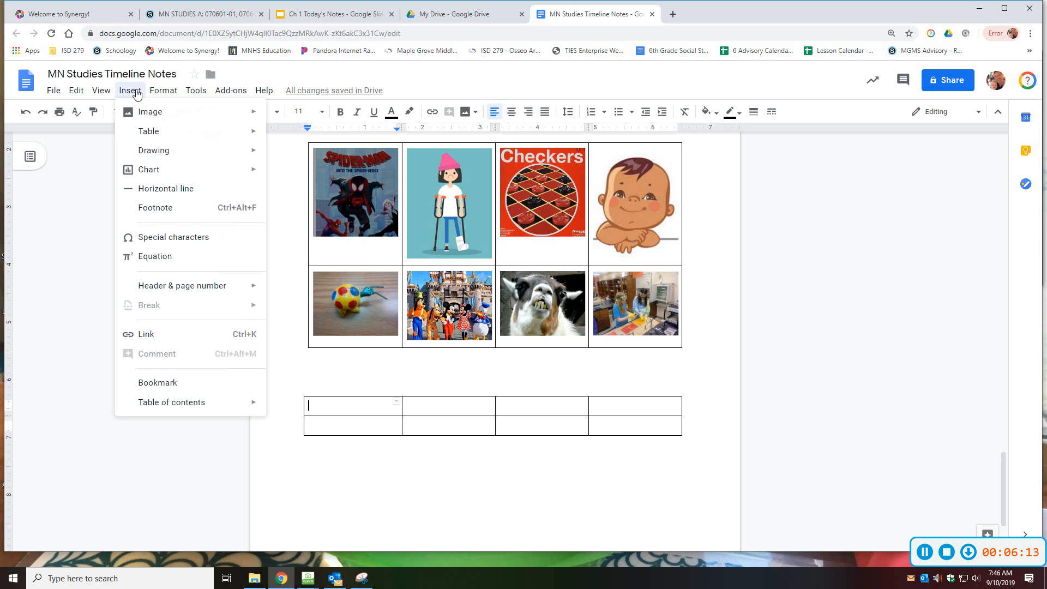
mouse_move(139, 113)
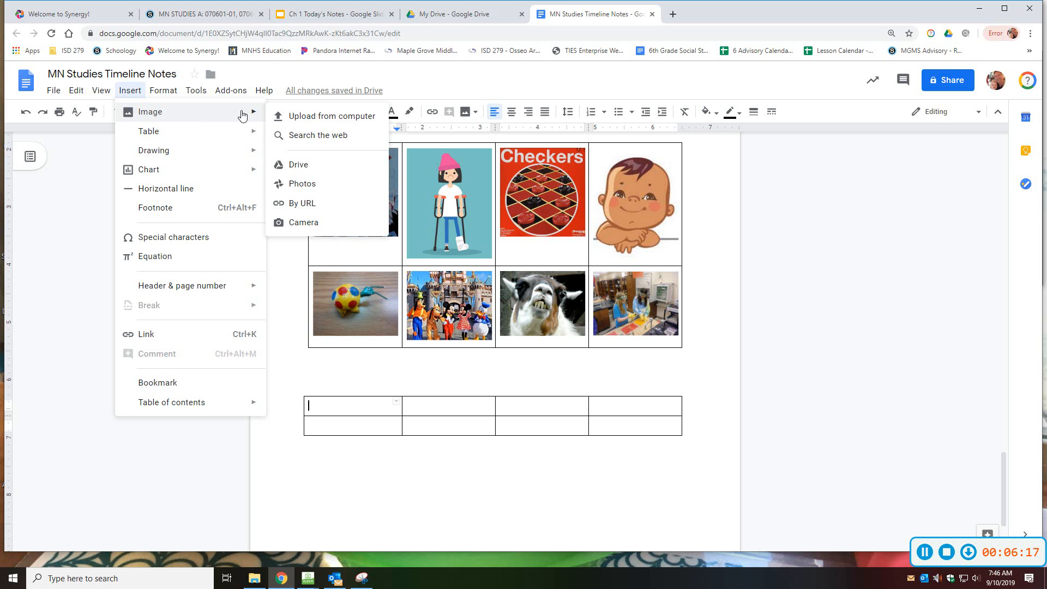
click(311, 224)
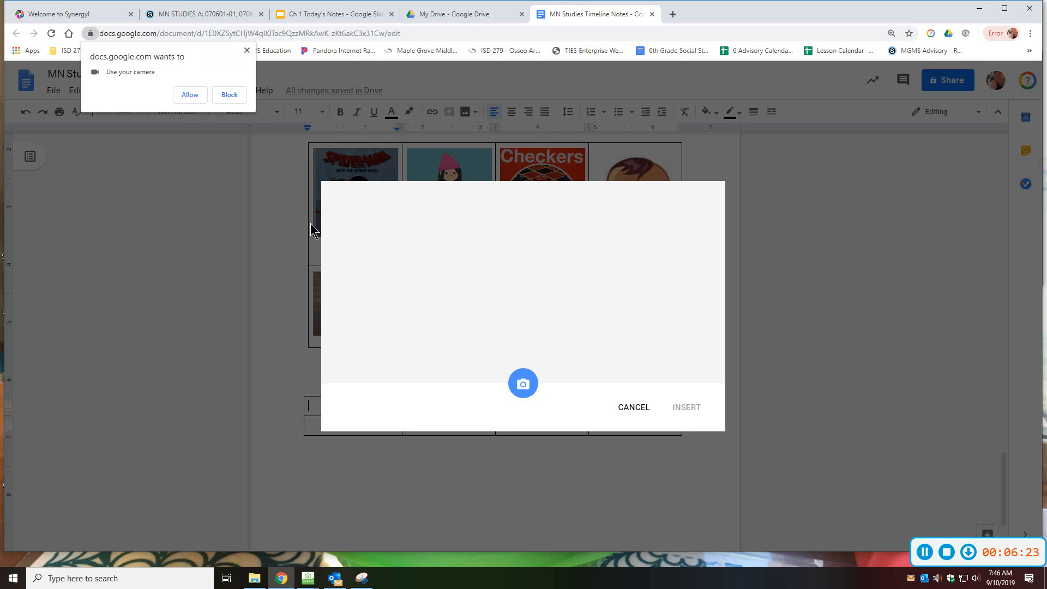
click(186, 94)
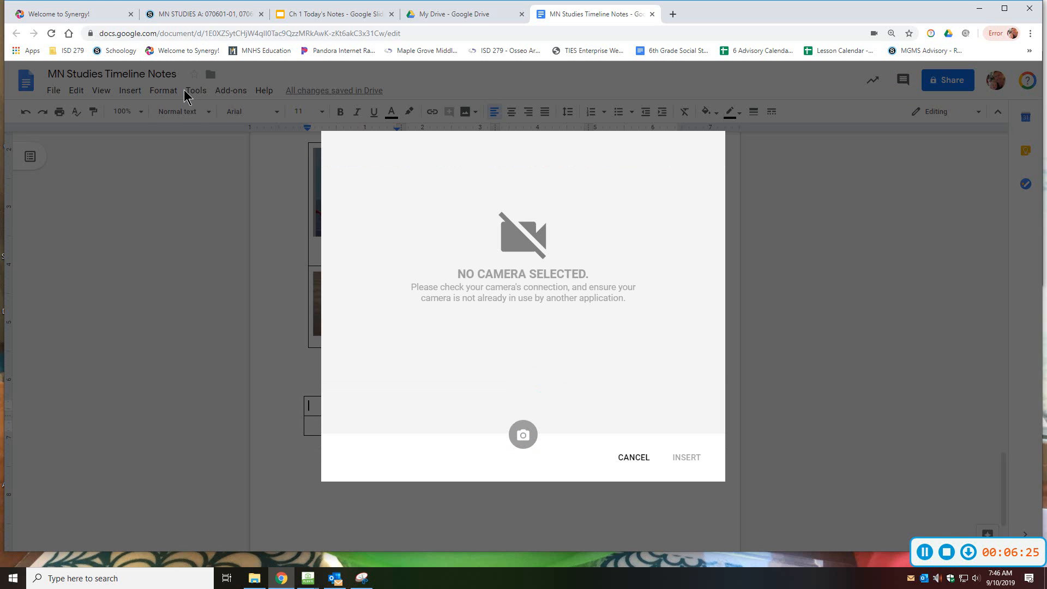
click(642, 458)
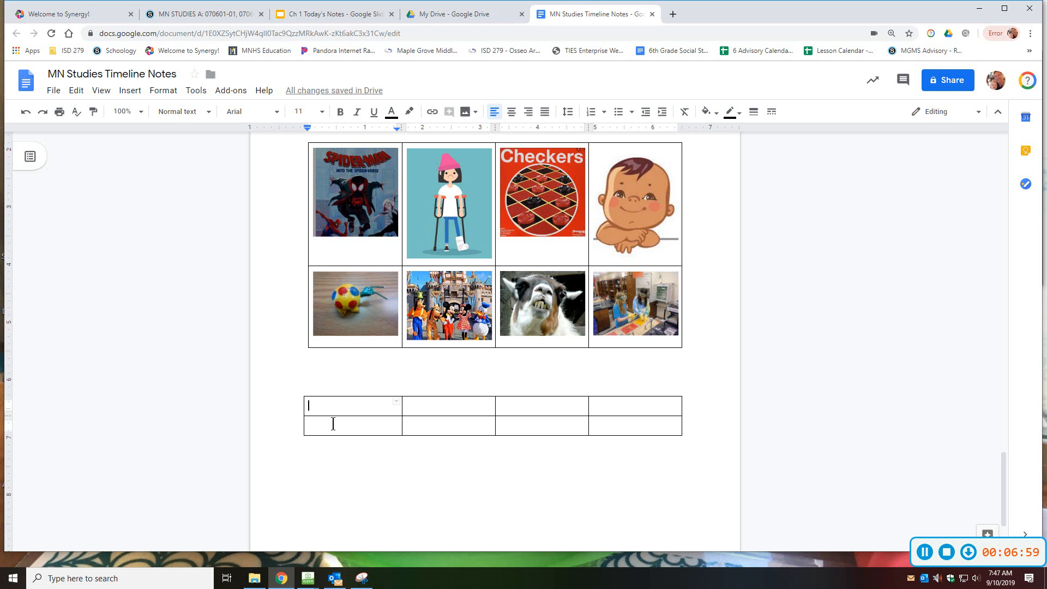
- Review the third page's name, class hour and year table, and compare them with the tables on the first two pages
scroll(332, 424, up, 2)
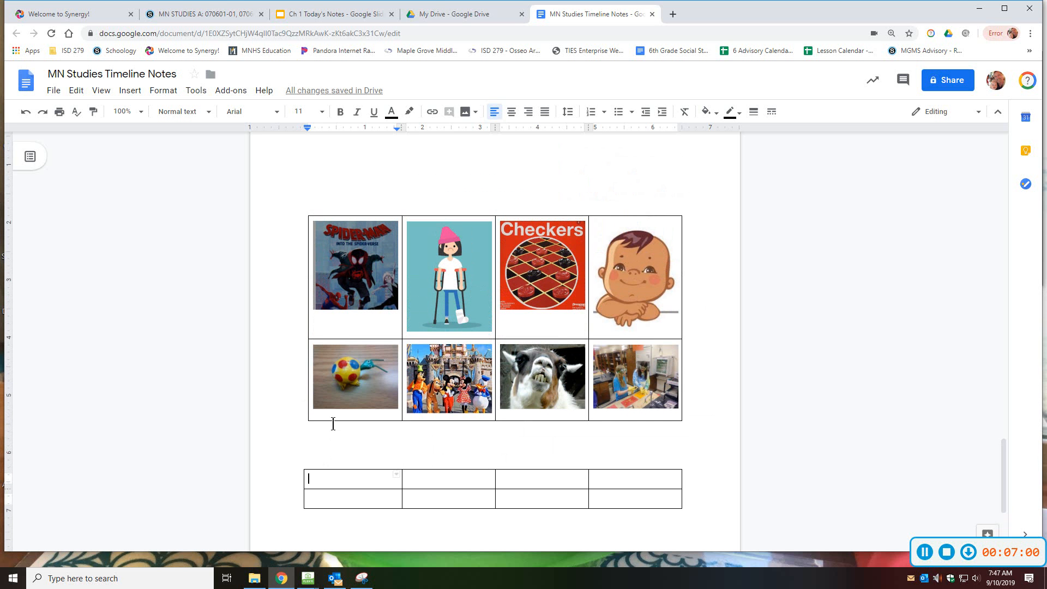
scroll(333, 424, up, 8)
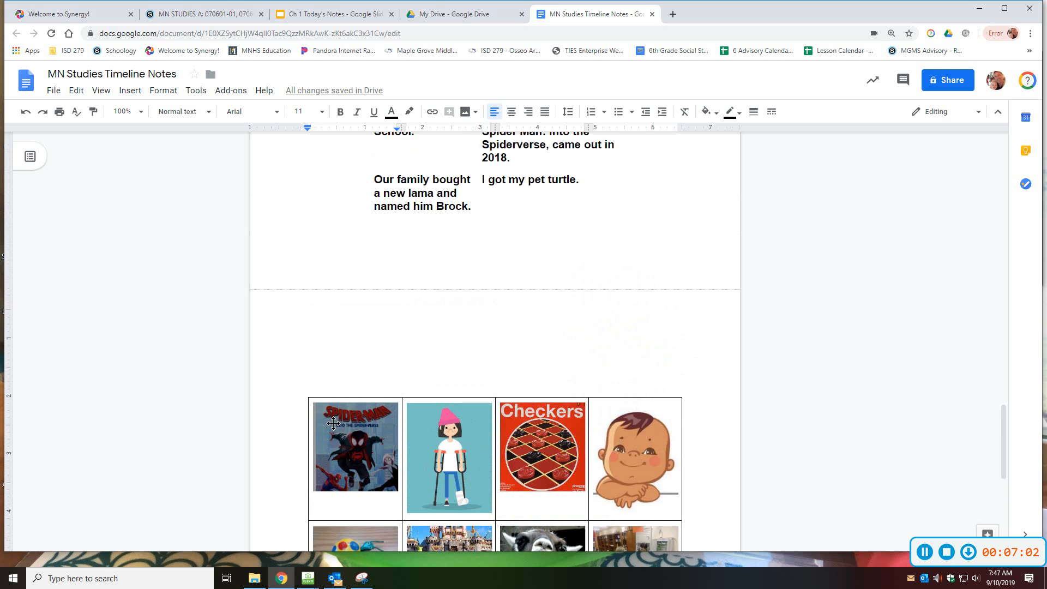
scroll(333, 424, up, 5)
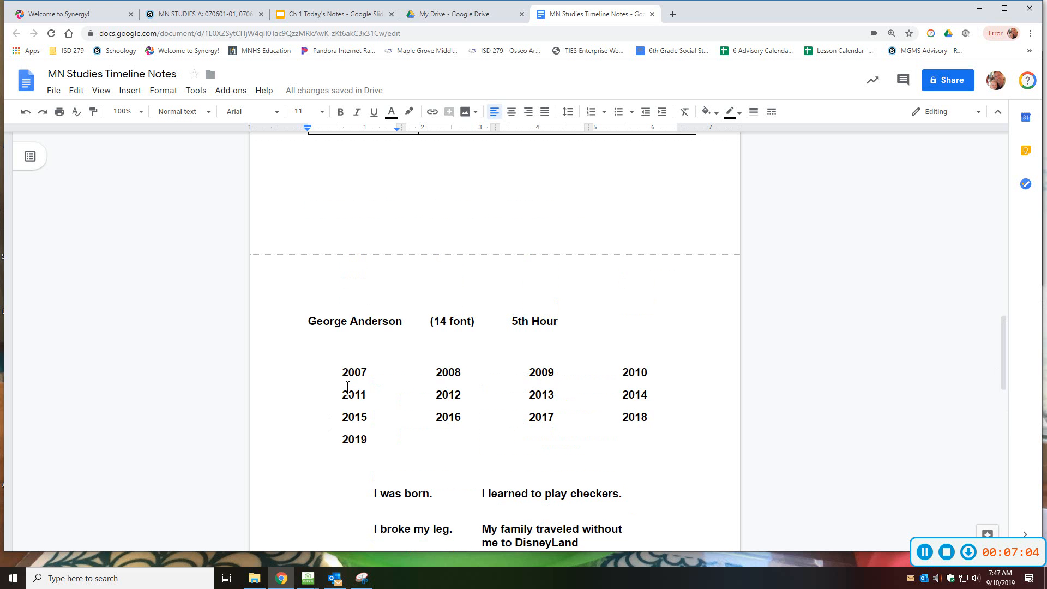
drag(378, 323, 402, 322)
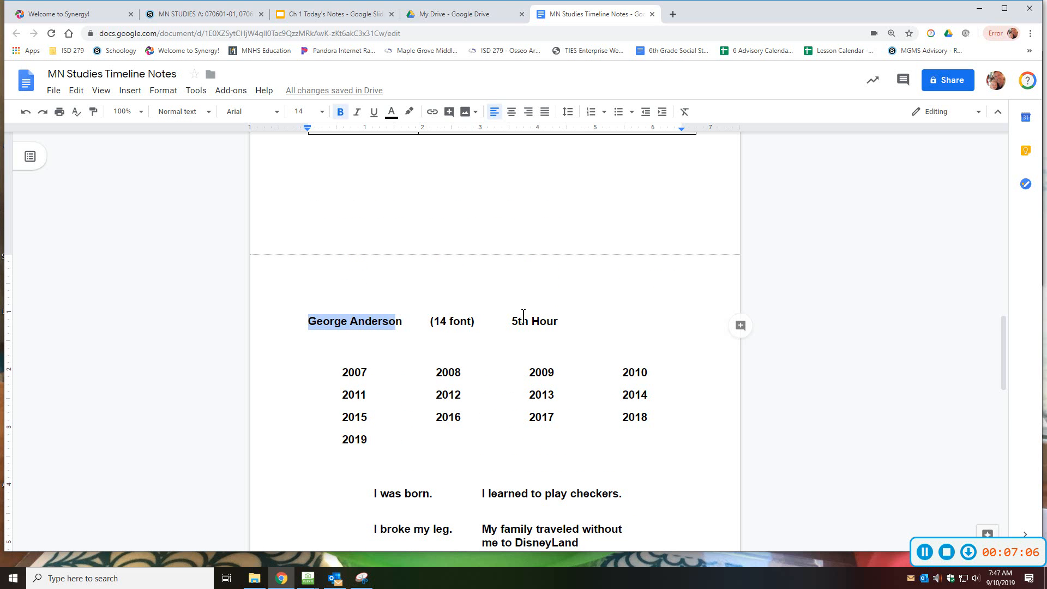
drag(510, 322, 564, 320)
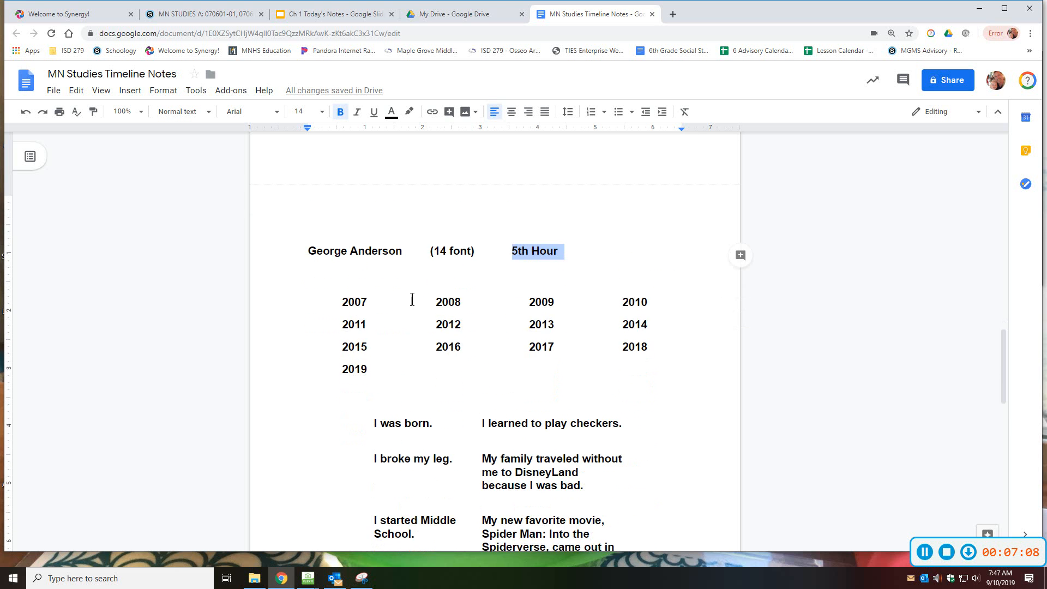
scroll(393, 298, down, 1)
drag(374, 297, 622, 357)
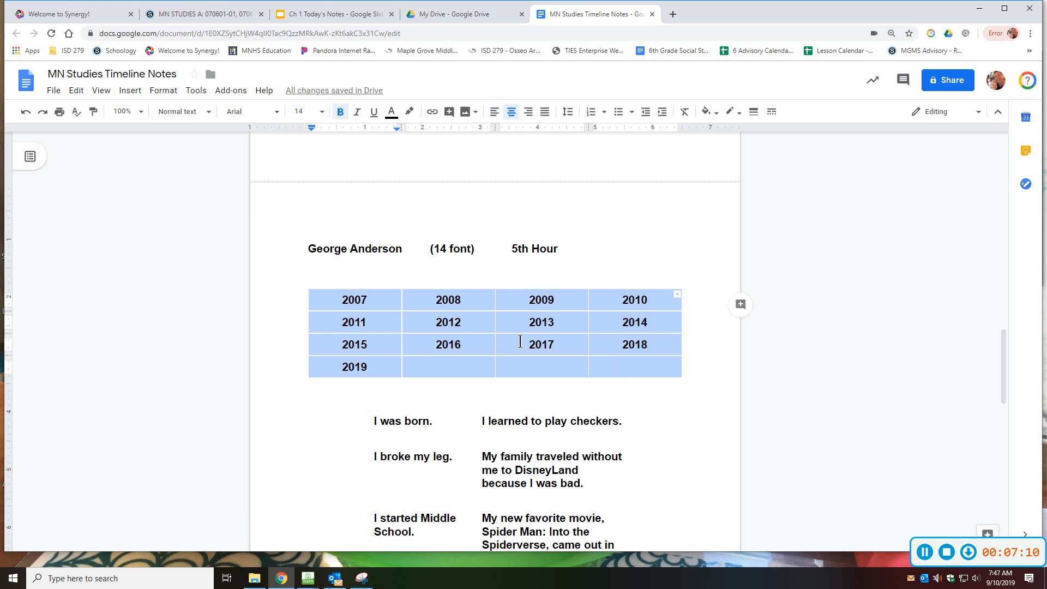
scroll(490, 337, up, 3)
scroll(491, 337, up, 12)
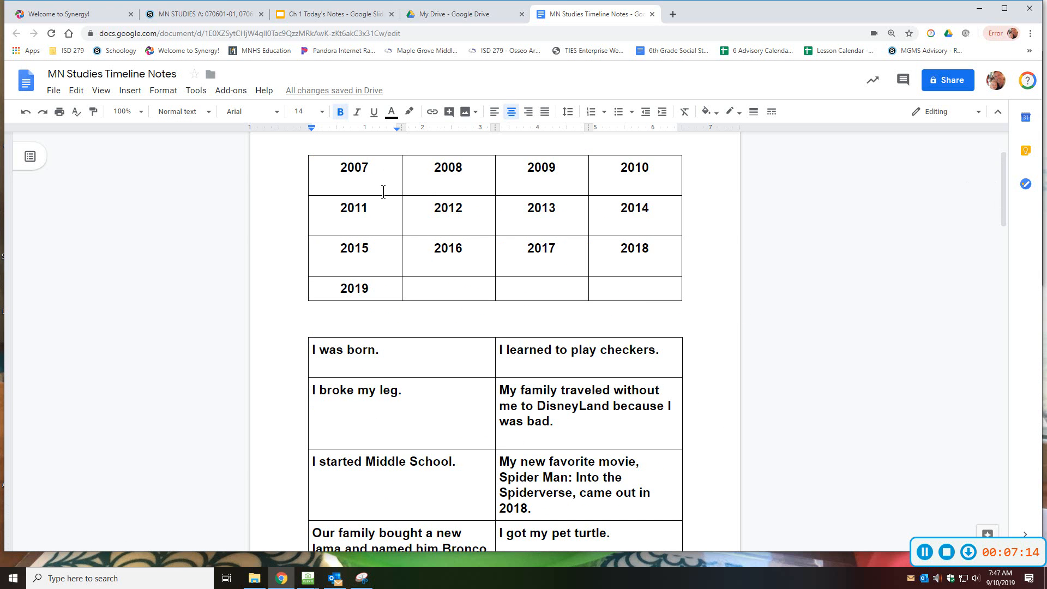
scroll(392, 269, down, 2)
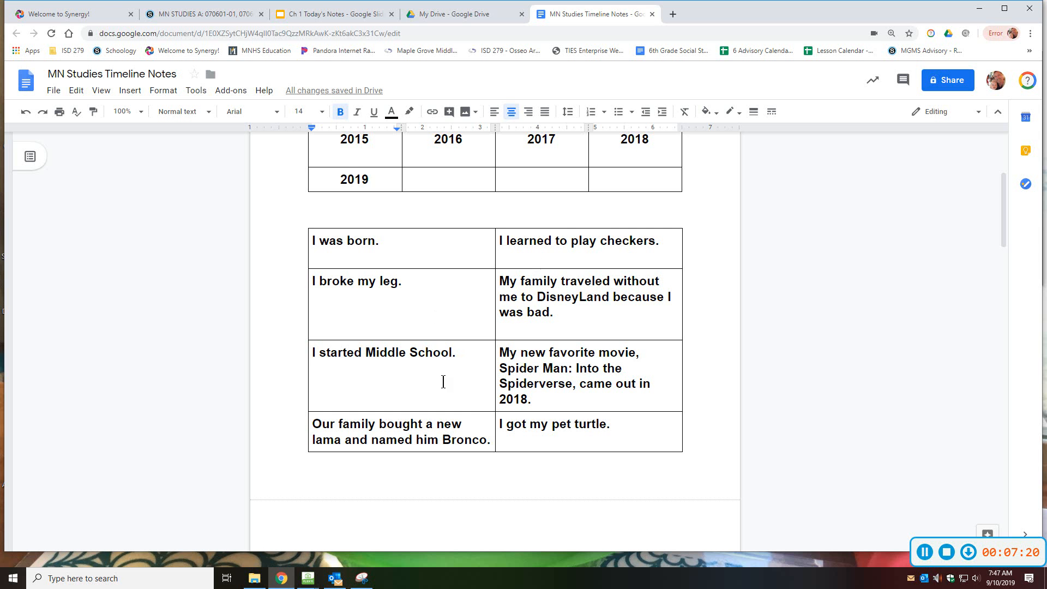
scroll(581, 311, down, 1)
scroll(580, 311, down, 9)
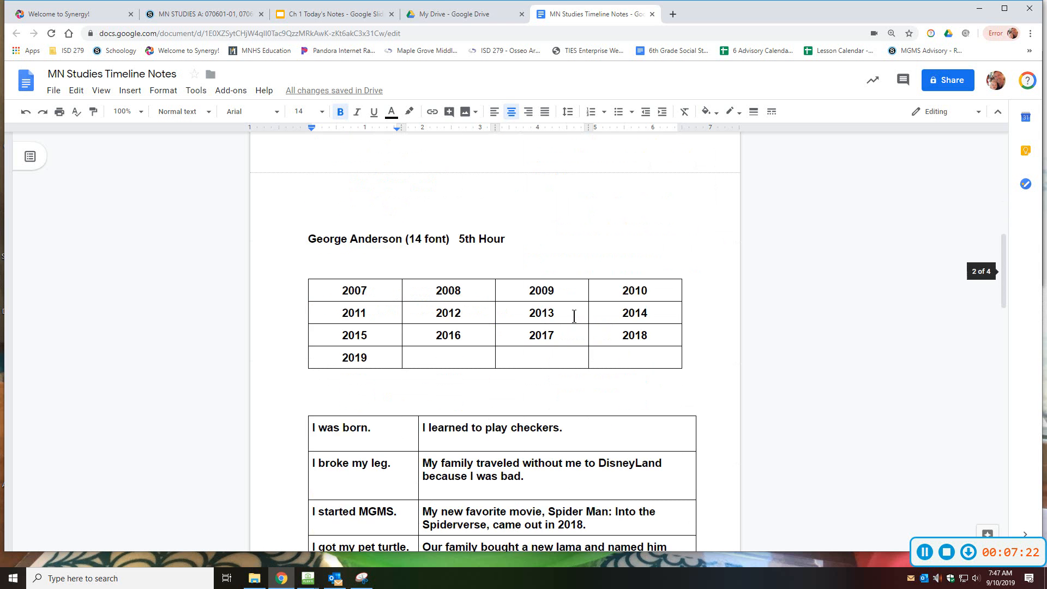